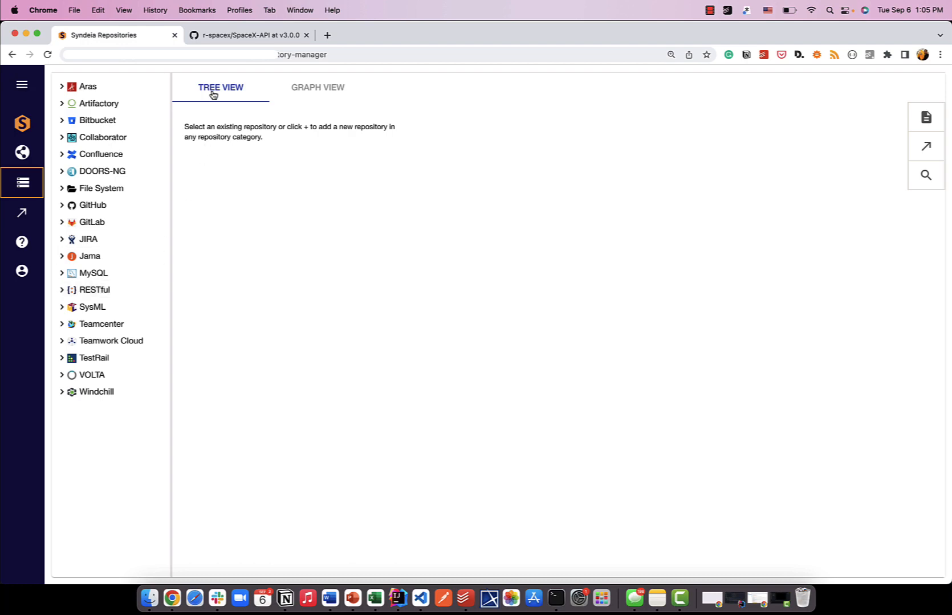
Step: Open the full V3 API documentation linked from the README of the r-spacex/SpaceX-API repository on GitHub
click(229, 34)
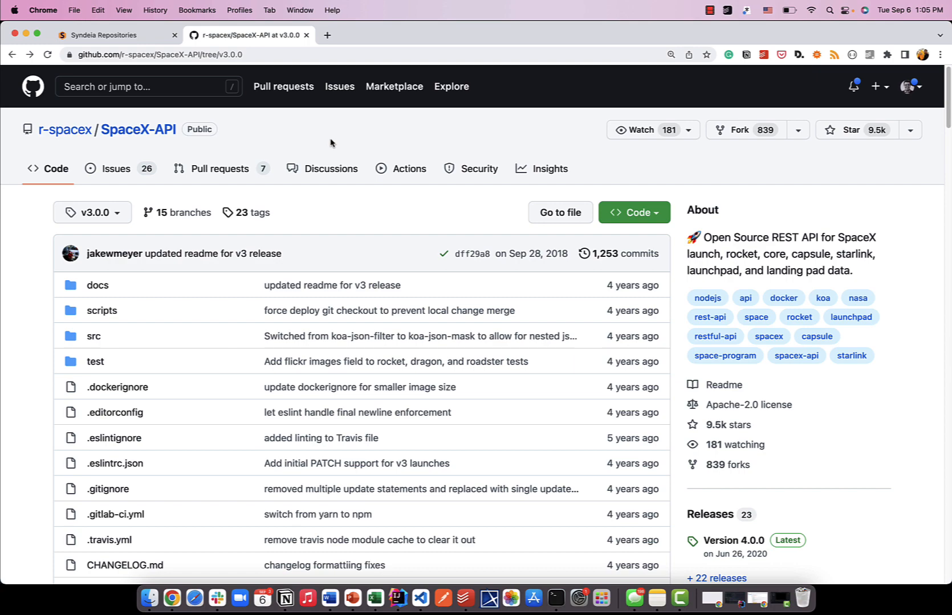
scroll(331, 142, down, 15)
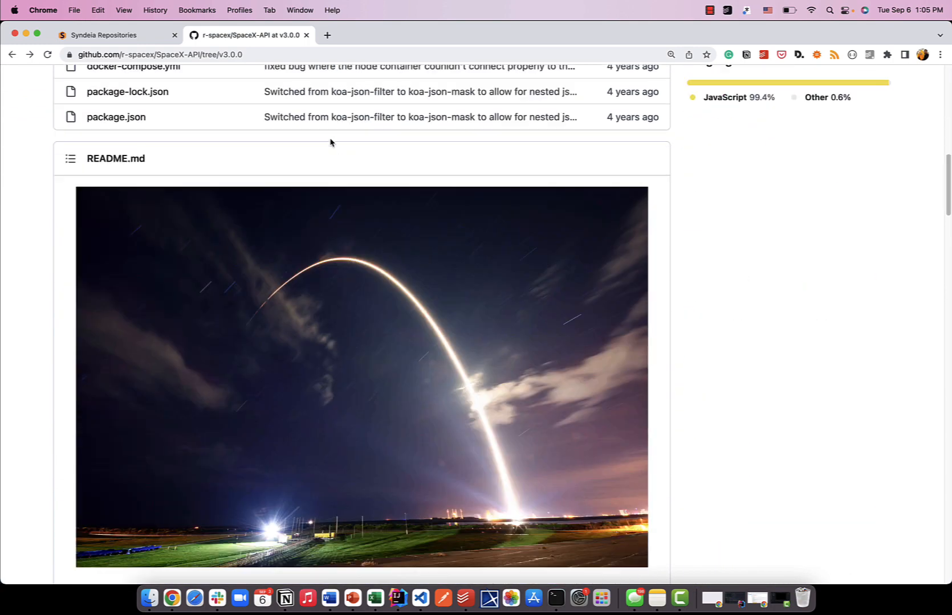
scroll(330, 142, down, 10)
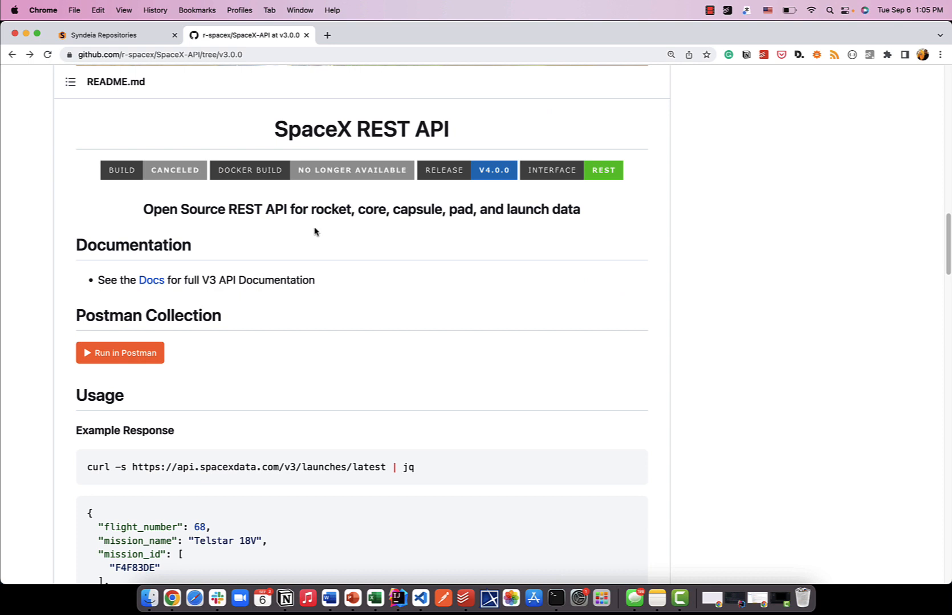
click(150, 283)
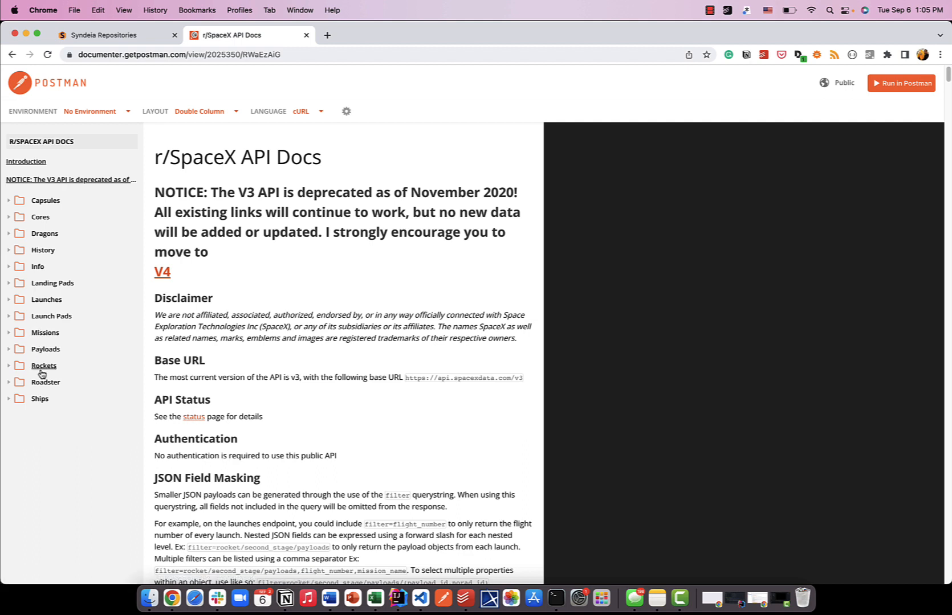
Step: Look up the All Rockets request and its URL in the Rockets section of the SpaceX API docs
click(17, 367)
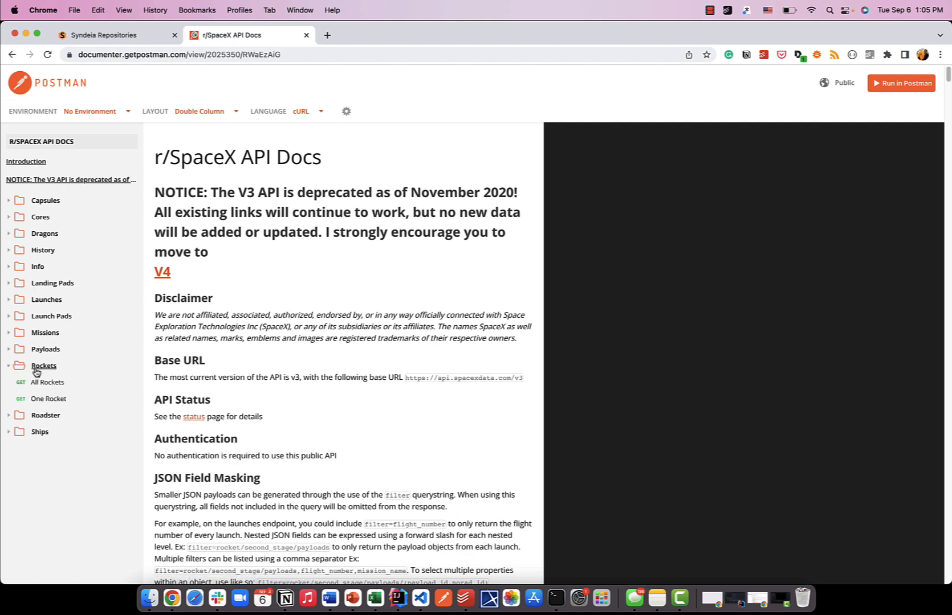
click(43, 386)
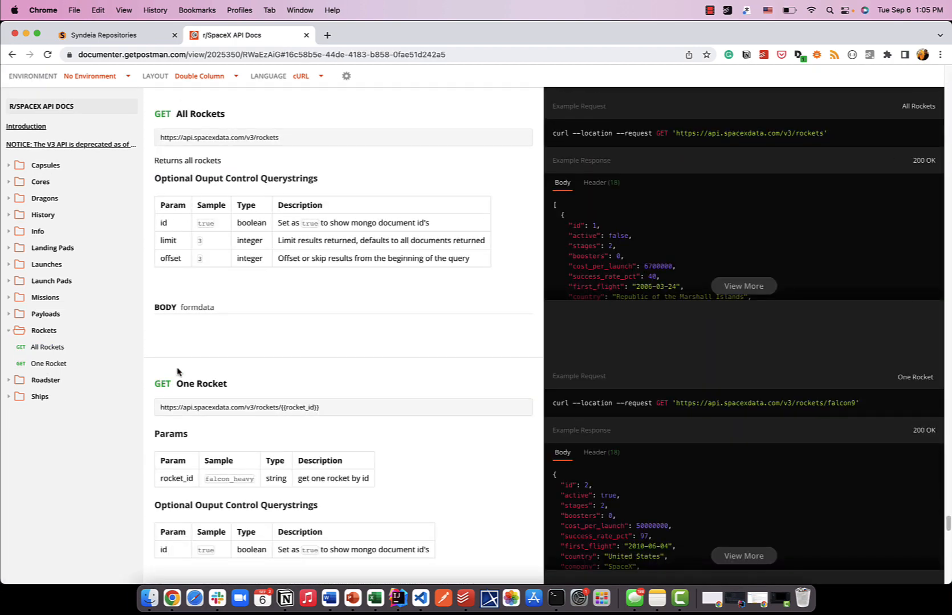
drag(159, 137, 289, 140)
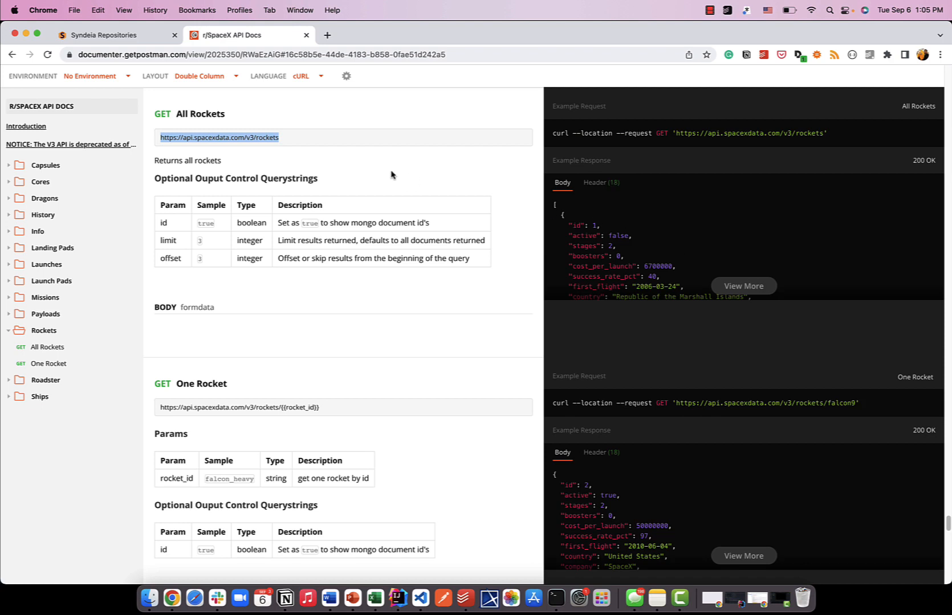
click(138, 40)
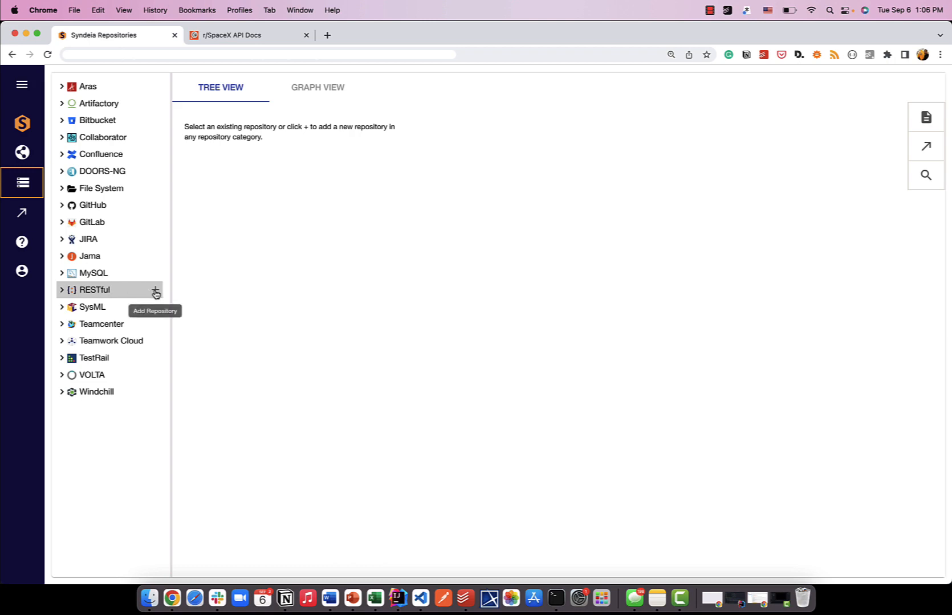
click(227, 35)
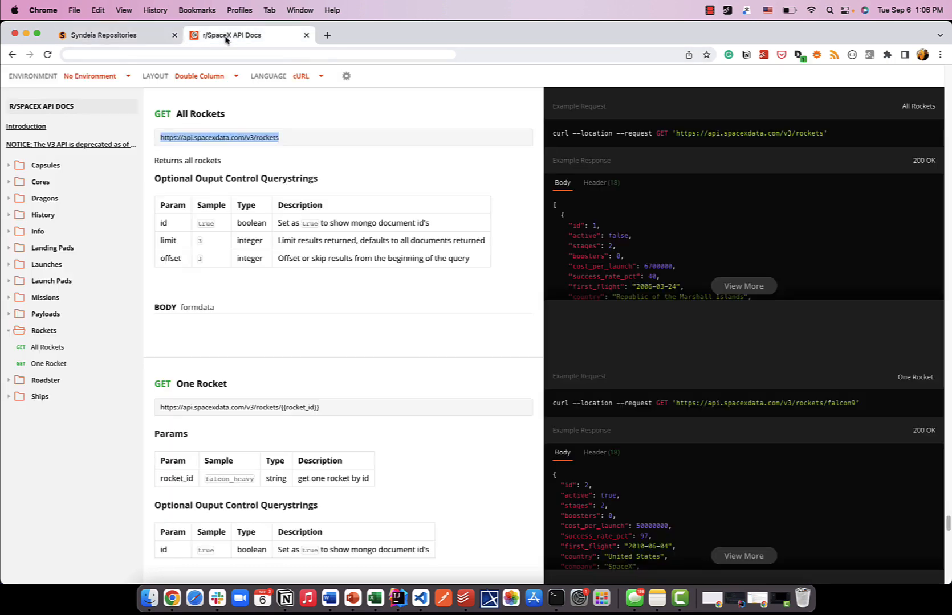
click(245, 138)
drag(257, 138, 156, 135)
key(super+c)
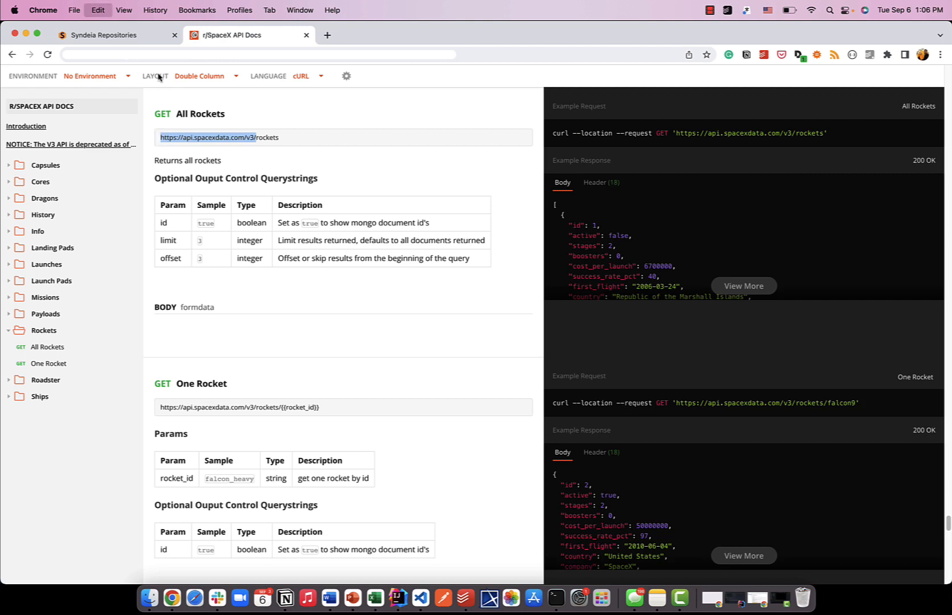
click(127, 36)
mouse_move(100, 295)
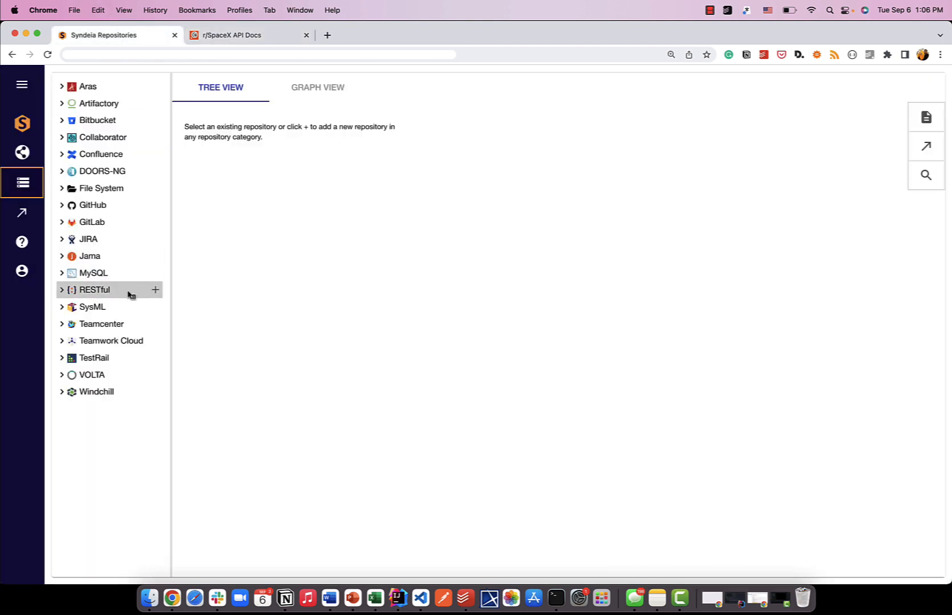
click(154, 291)
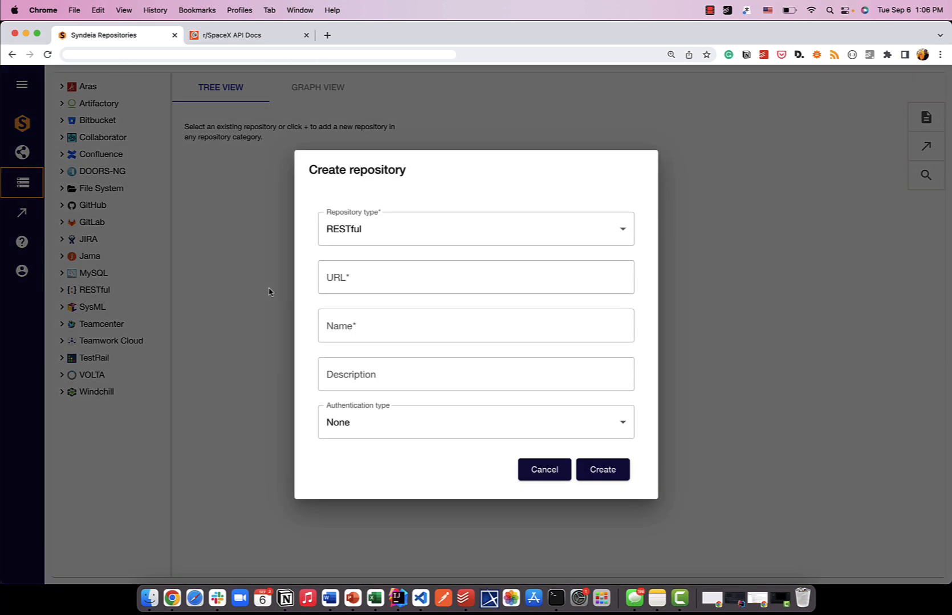
click(353, 284)
key(super+v)
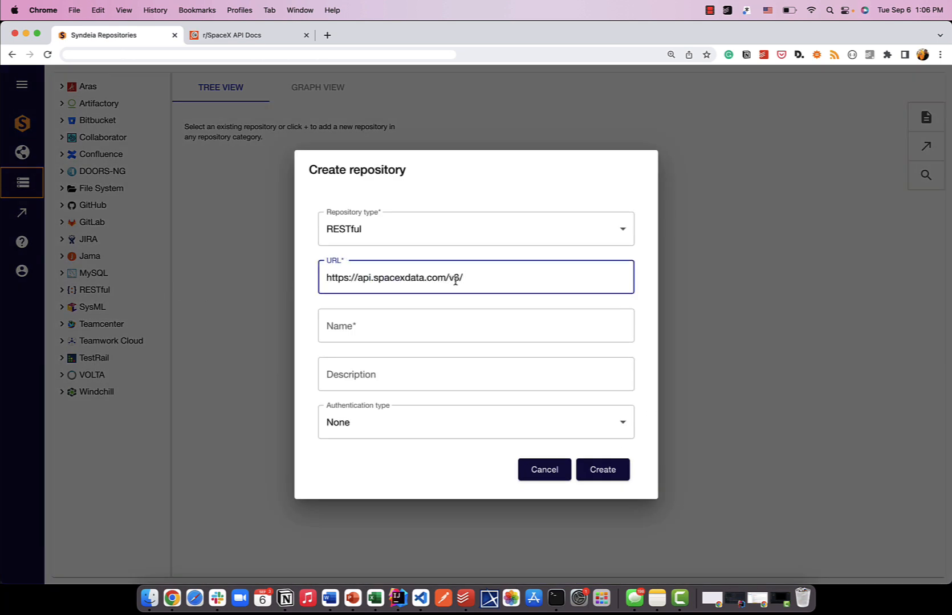
key(BackSpace)
Step: Name the new repository "SpaceX Data RESTful" and give it the description "SpaceX Data RESTful Repository"
click(565, 326)
text(Spa)
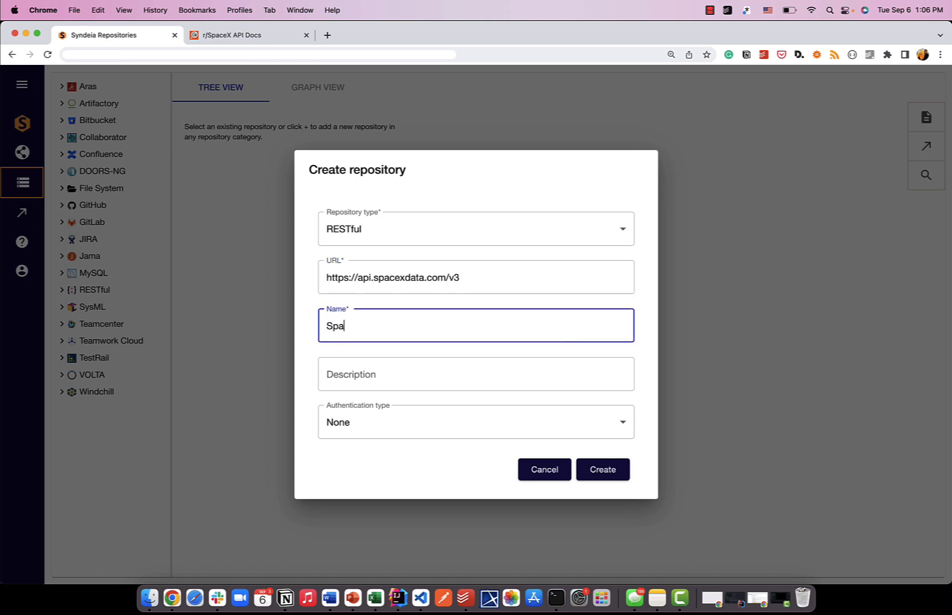
text(ceX Data RESTful)
click(493, 385)
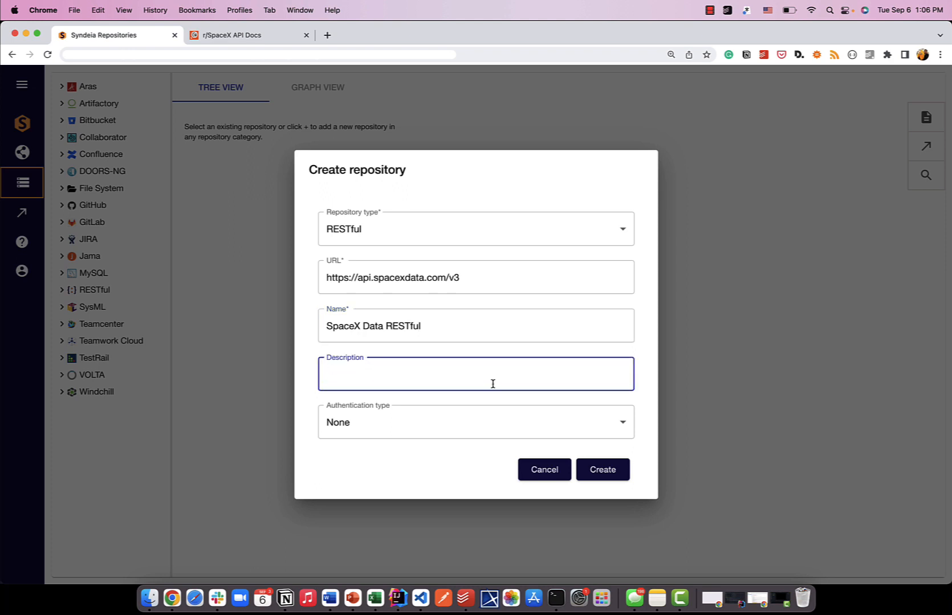
key(shift+Tab)
key(super+c)
key(Tab)
key(super+v)
text(Repi)
text(ository)
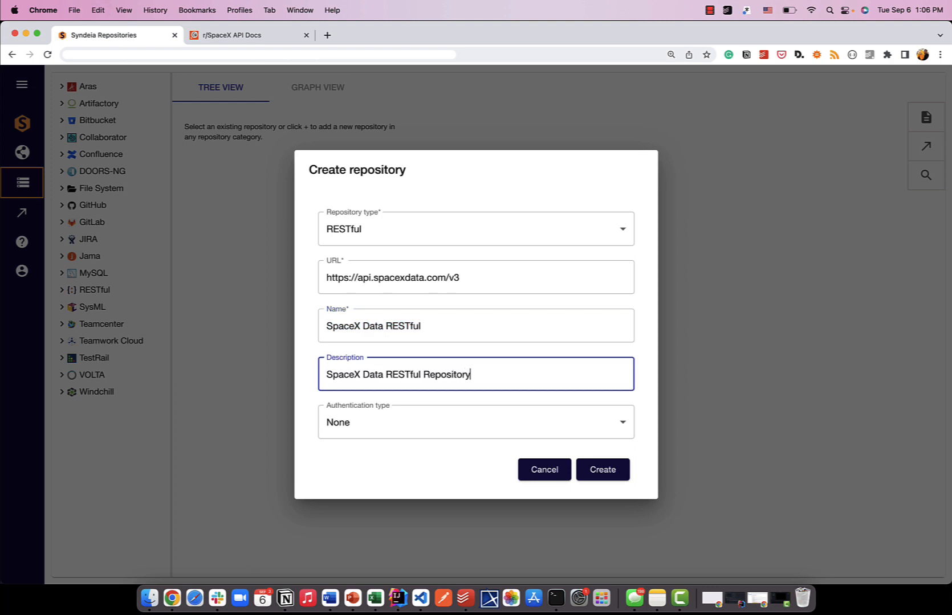
Step: Set the authentication type to None and create the repository
click(434, 428)
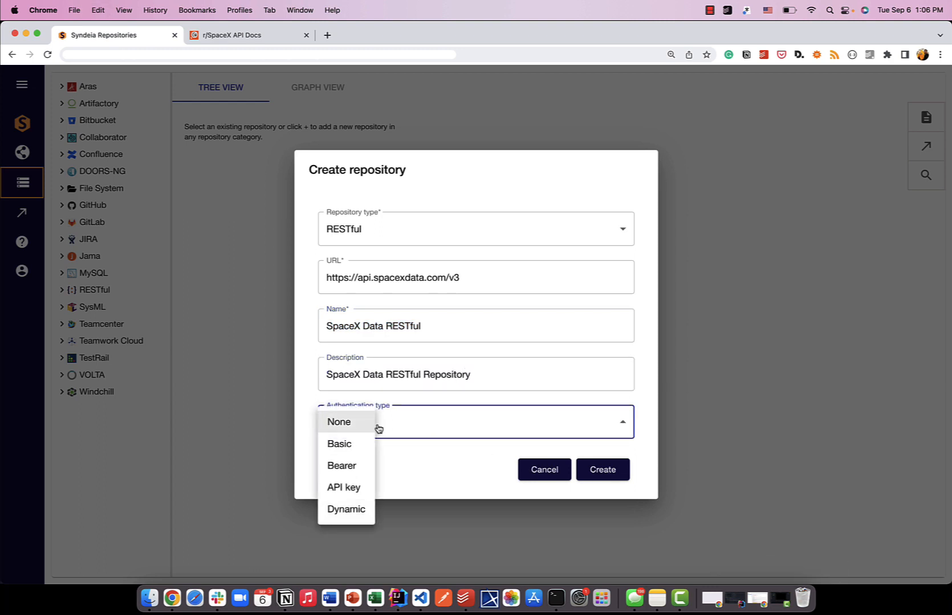
click(339, 424)
click(609, 473)
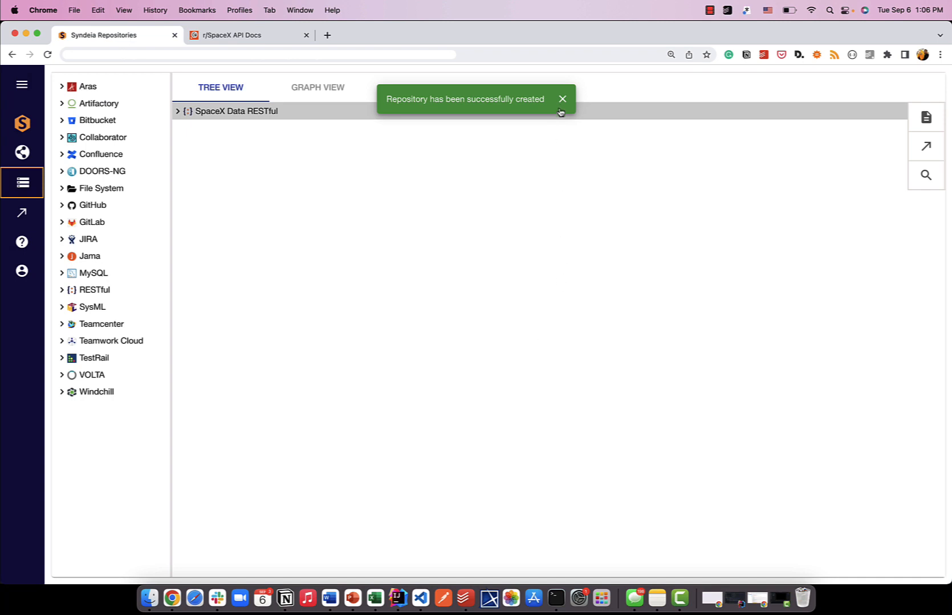
click(562, 99)
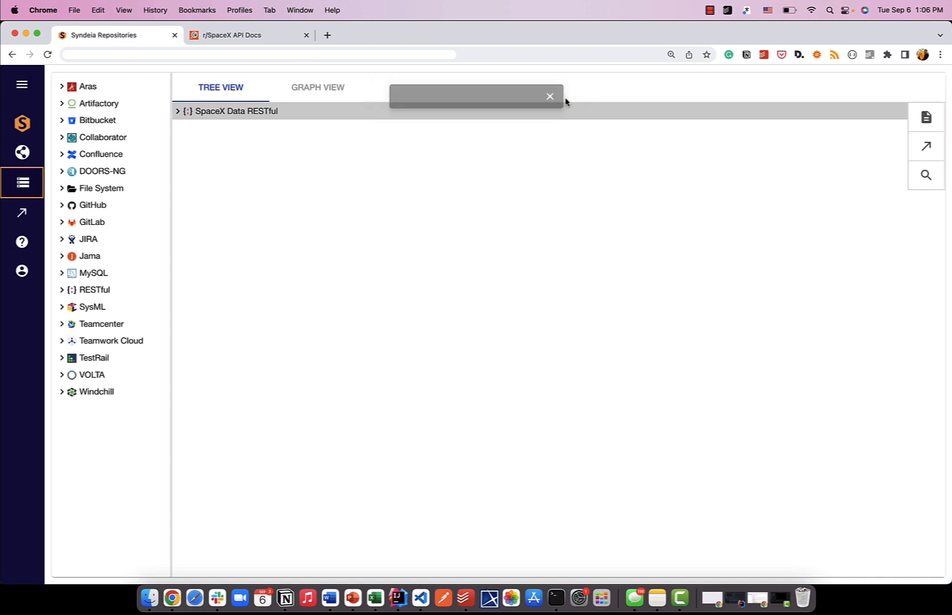
Step: Expand the SpaceX Data RESTful repository and open the requests list in its RESTful collections and requests manager
click(178, 112)
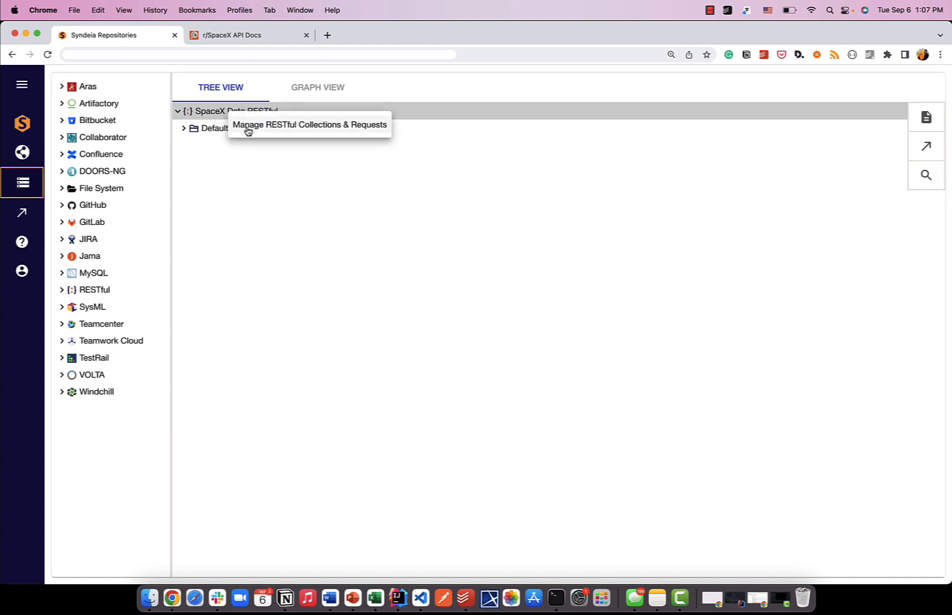
click(247, 126)
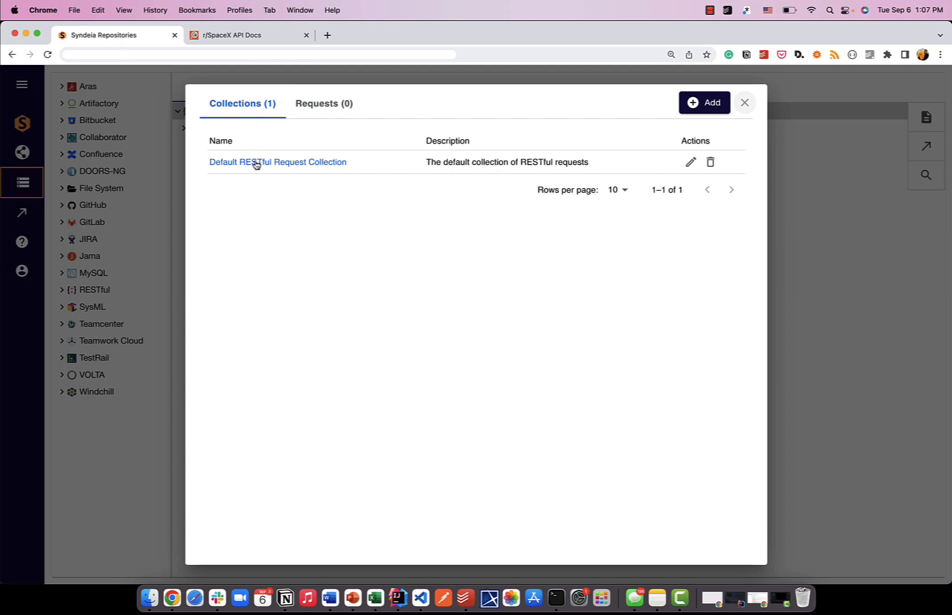
click(314, 104)
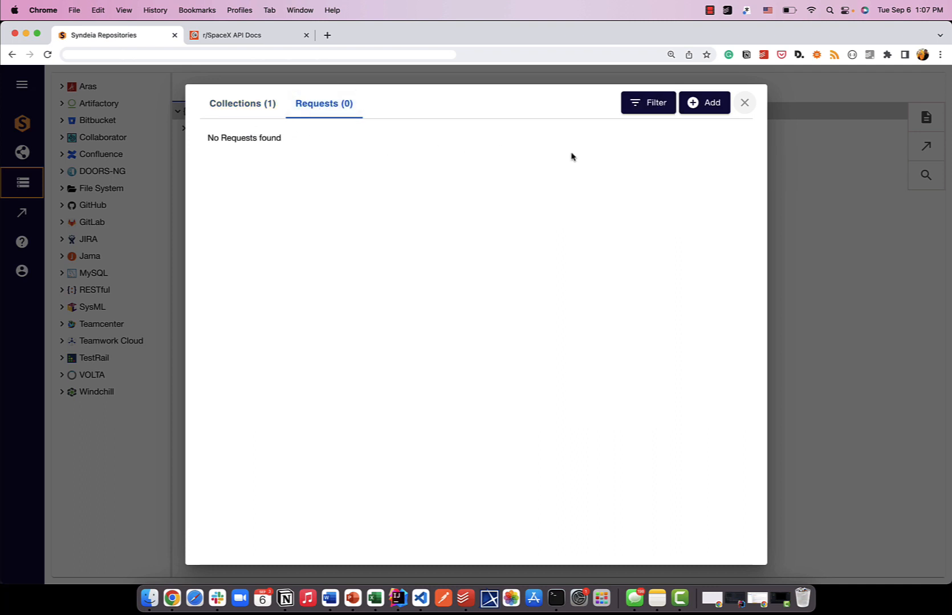
Step: Add a request named "Get all Rockets" with the description "Request to get all rockets"
click(690, 105)
click(280, 163)
text(Get all Rockets)
key(Tab)
text(Request)
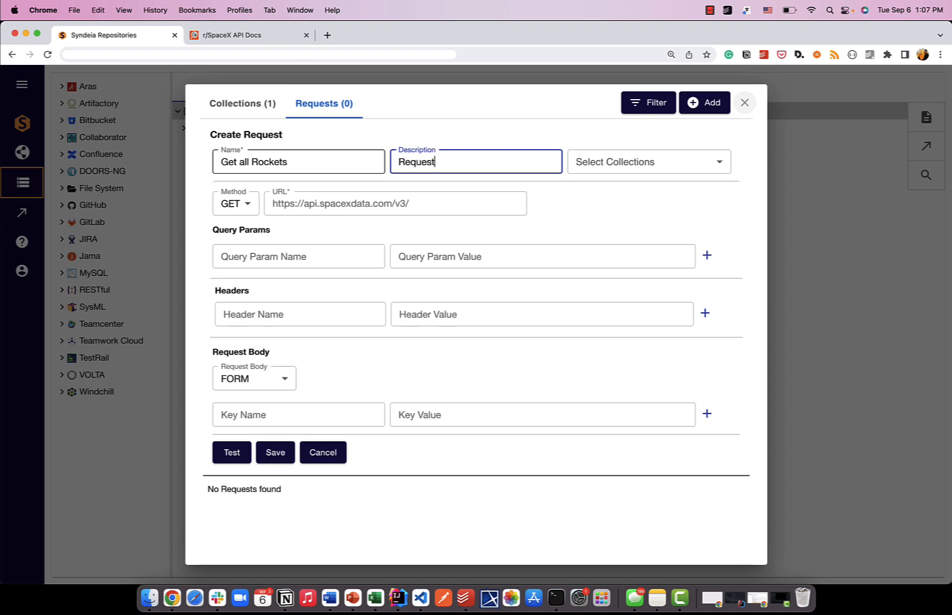
text( to get all rockets)
Step: Complete the request URL after the base address with the path "rockets"
click(433, 200)
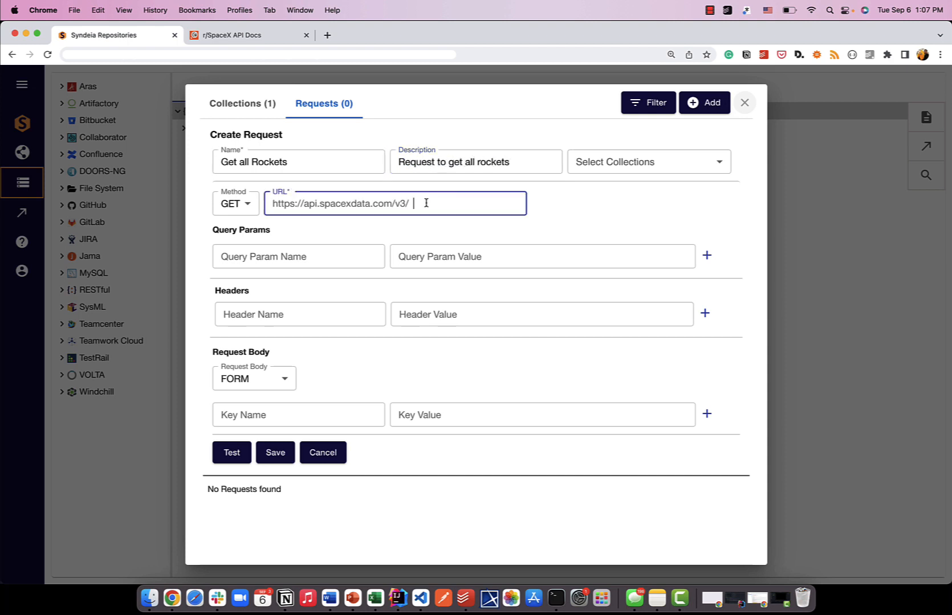
drag(272, 205, 415, 205)
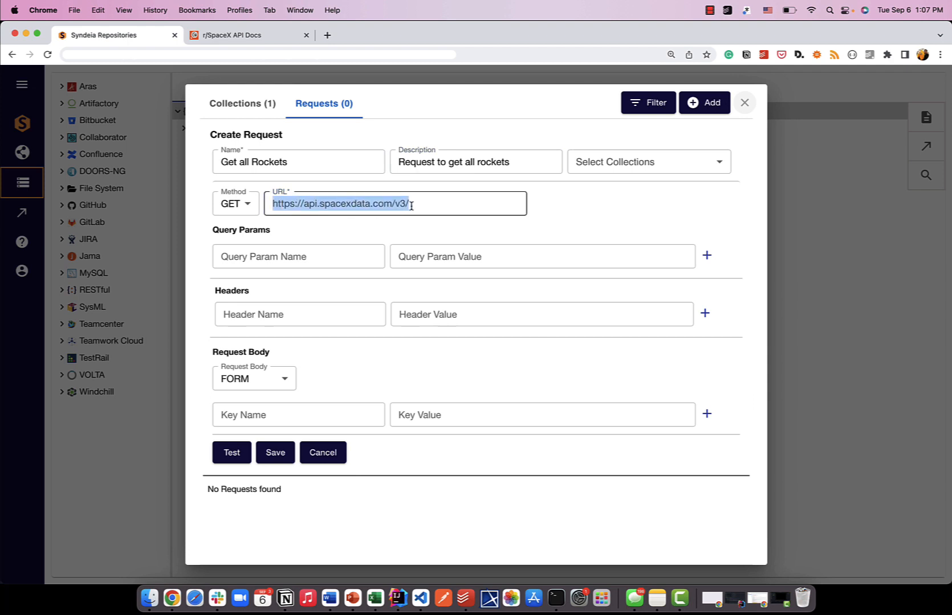
click(420, 205)
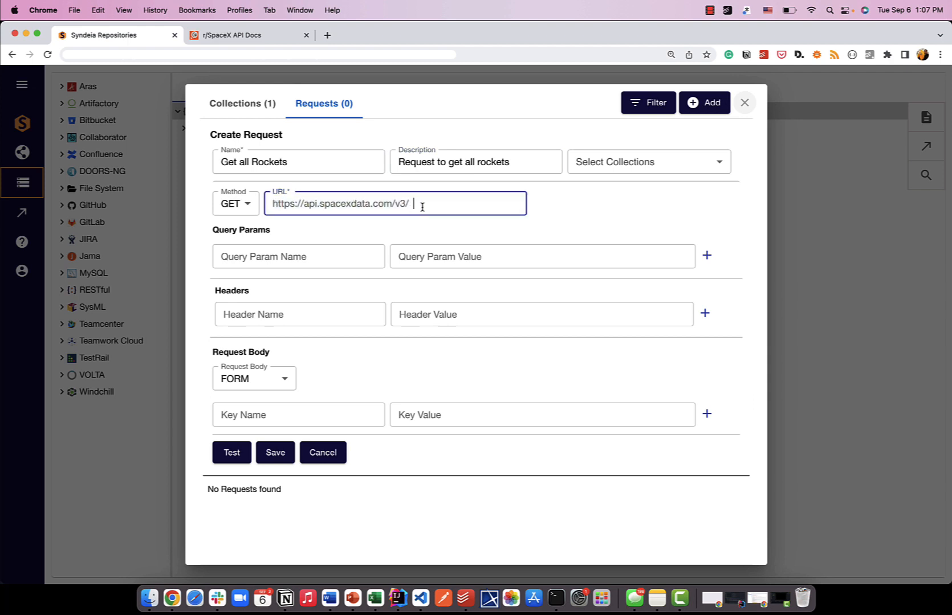
text(rockets)
Step: Check the request path against the All Rockets URL in the SpaceX API docs and return to Syndeia
click(266, 35)
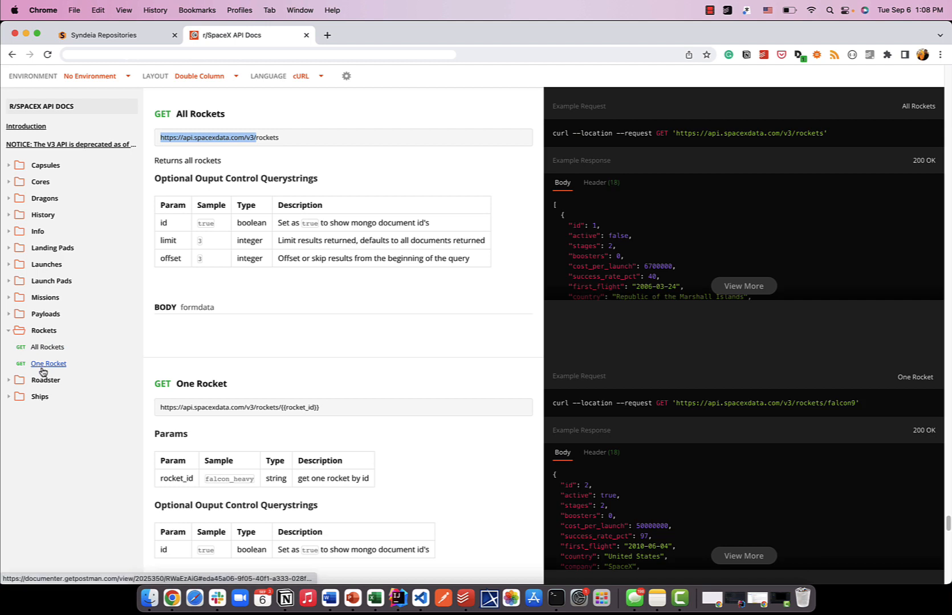
double_click(269, 138)
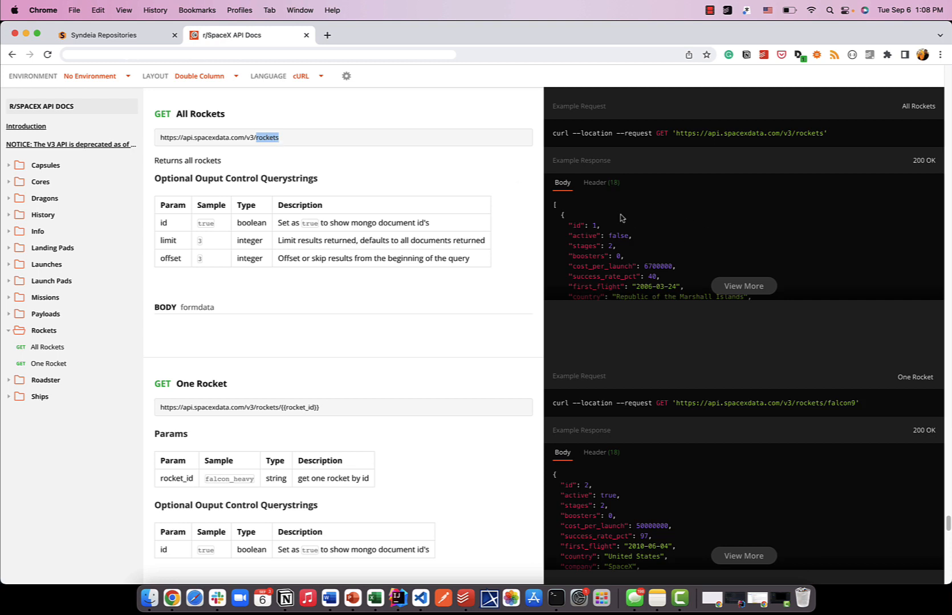
click(113, 34)
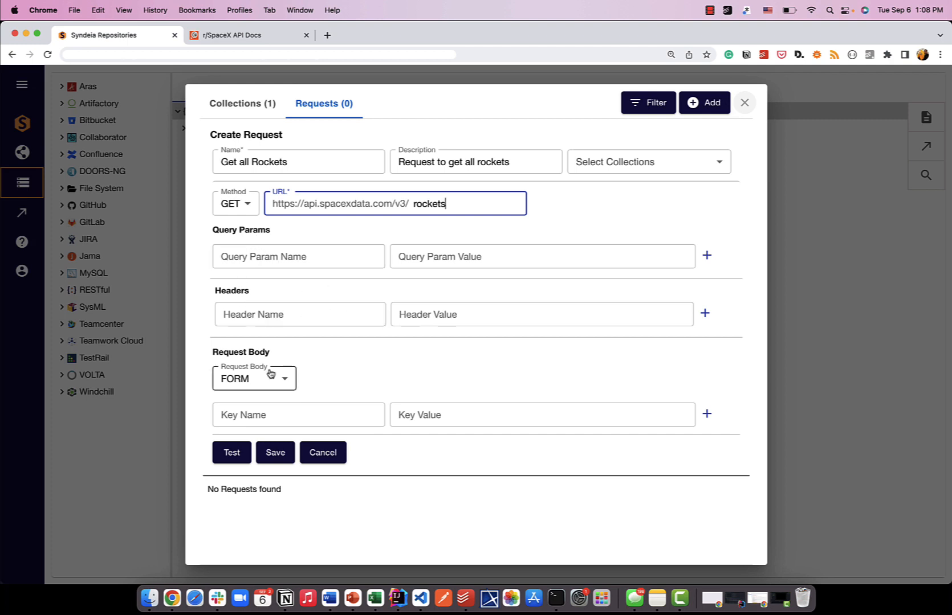
Step: Test the Get all Rockets request, reviewing the JSON response, and save it
click(232, 453)
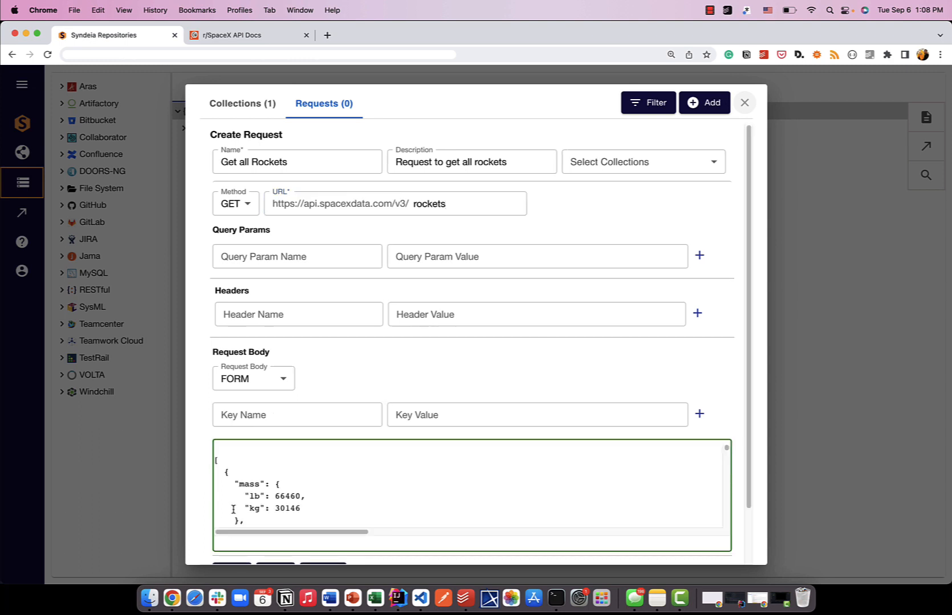
scroll(378, 386, down, 1)
scroll(351, 438, down, 5)
scroll(349, 444, down, 2)
scroll(348, 444, up, 5)
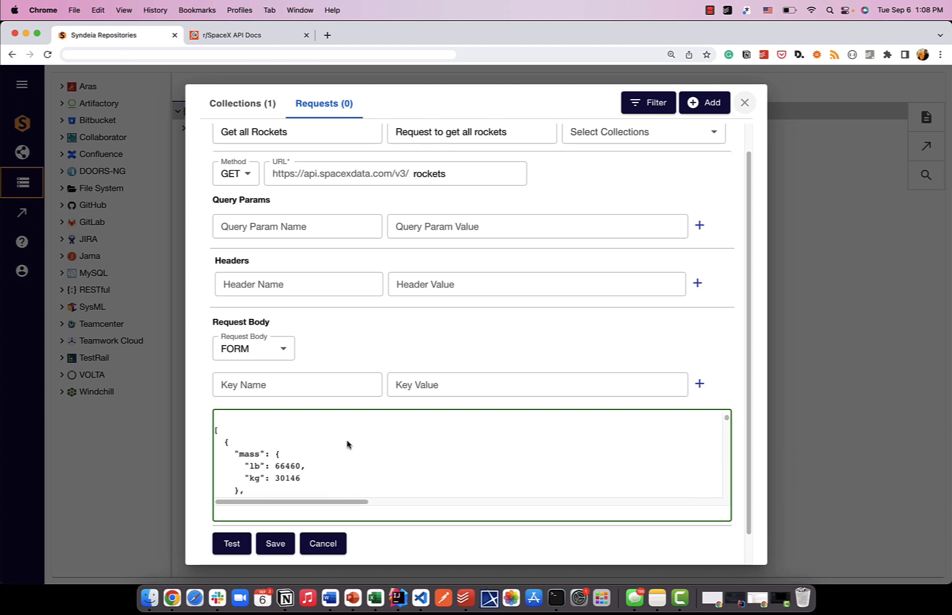
scroll(348, 444, down, 3)
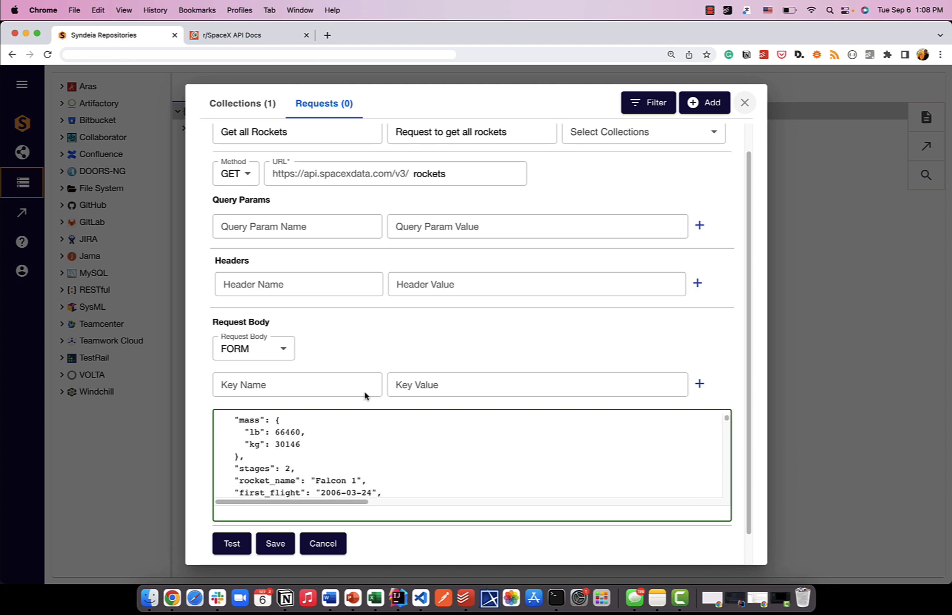
scroll(342, 487, down, 3)
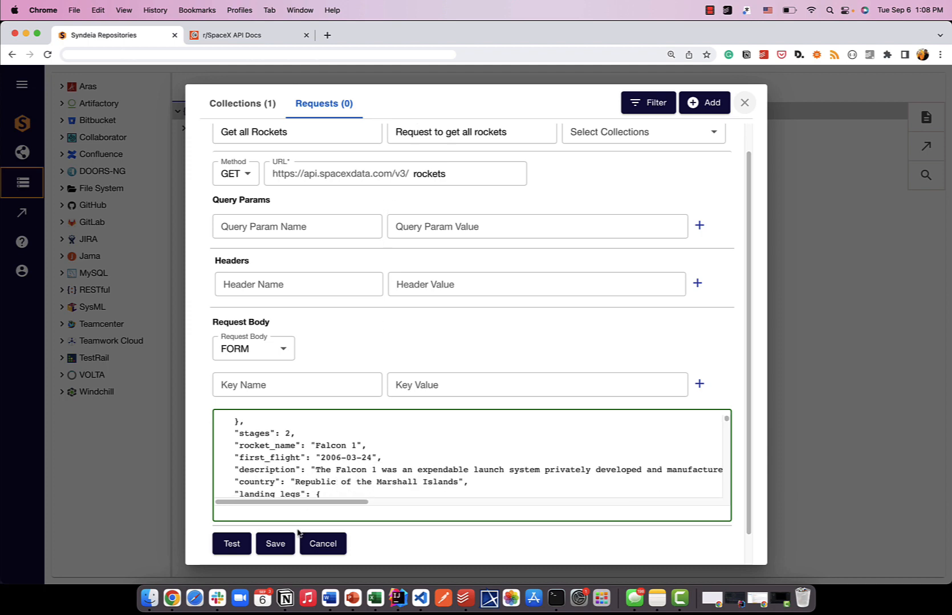
click(285, 544)
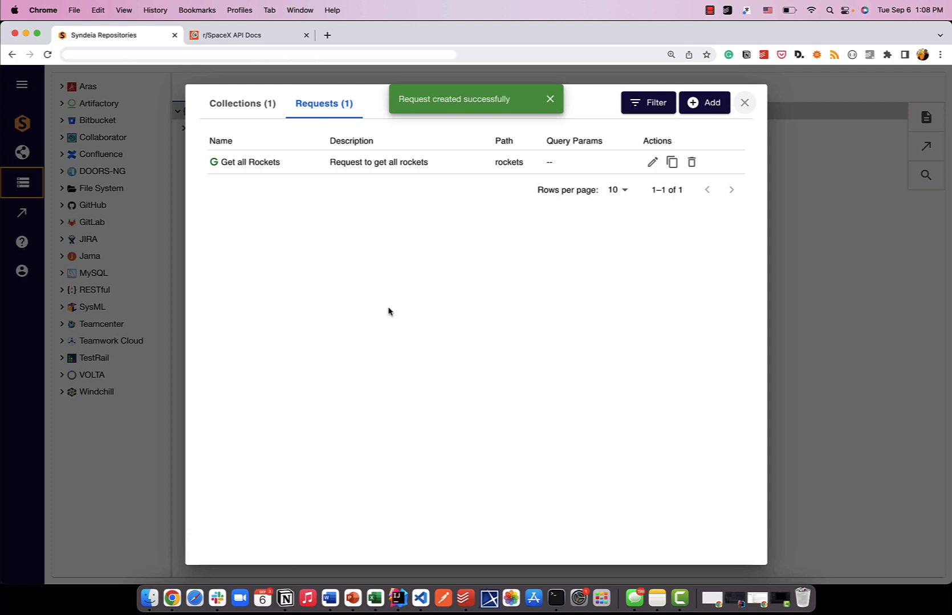
click(549, 99)
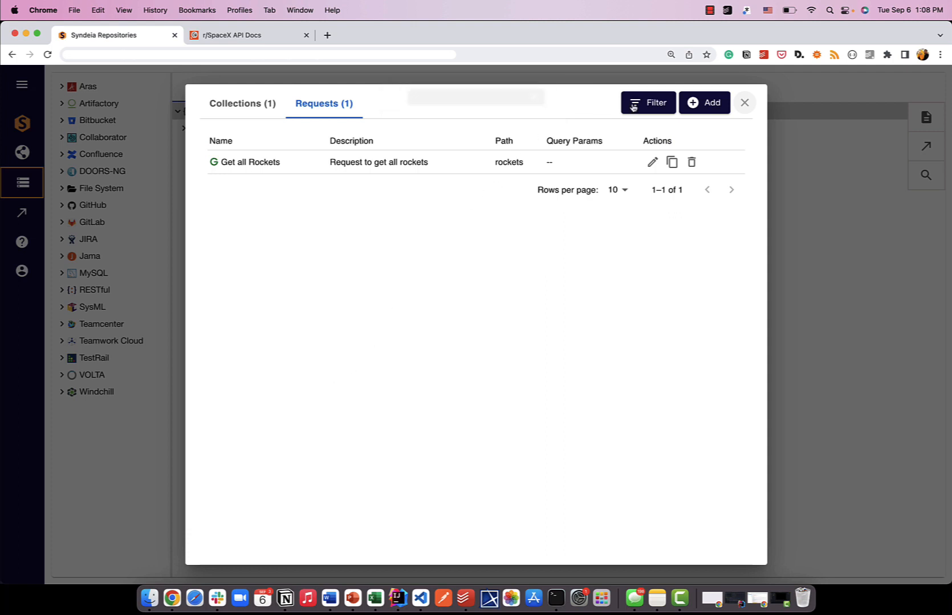
Step: Close the request manager and expand the Default RESTful Request Collection down to the entries in the Get all Rockets response
click(746, 104)
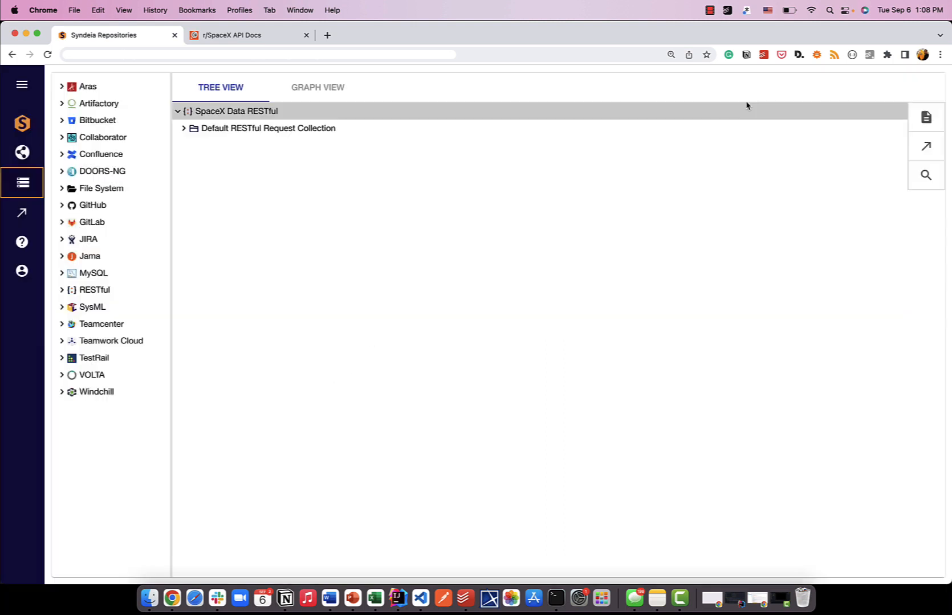
click(185, 129)
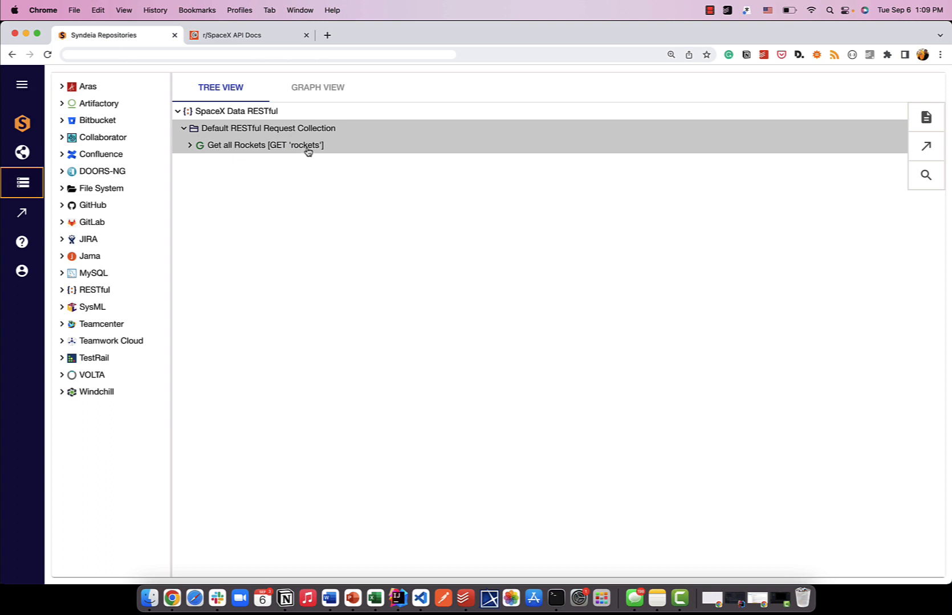
click(190, 148)
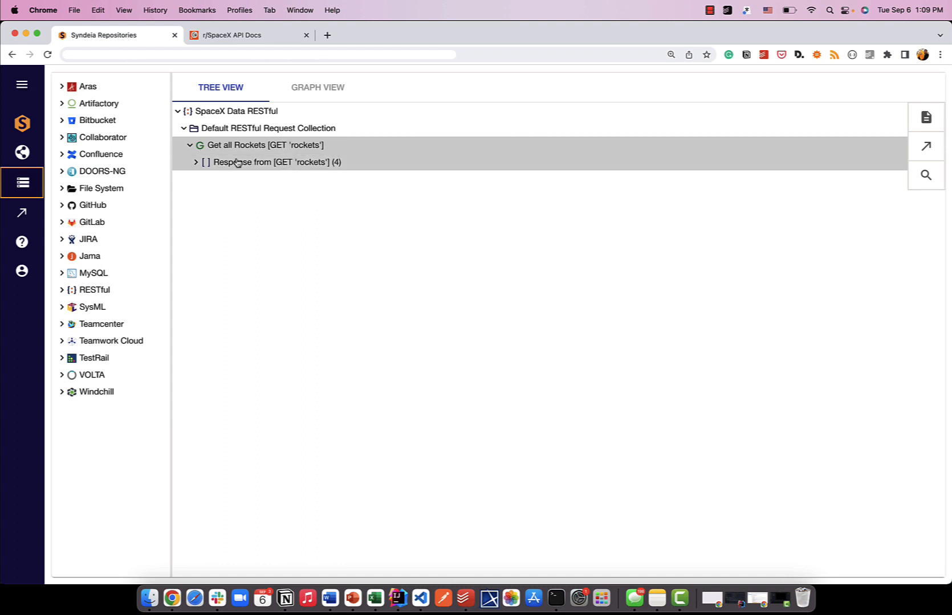
click(190, 146)
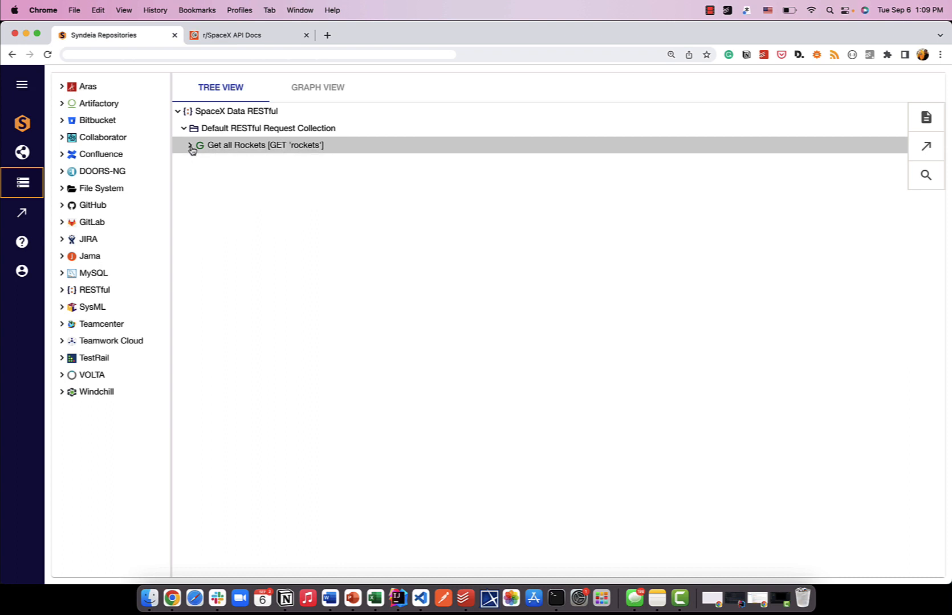
click(191, 146)
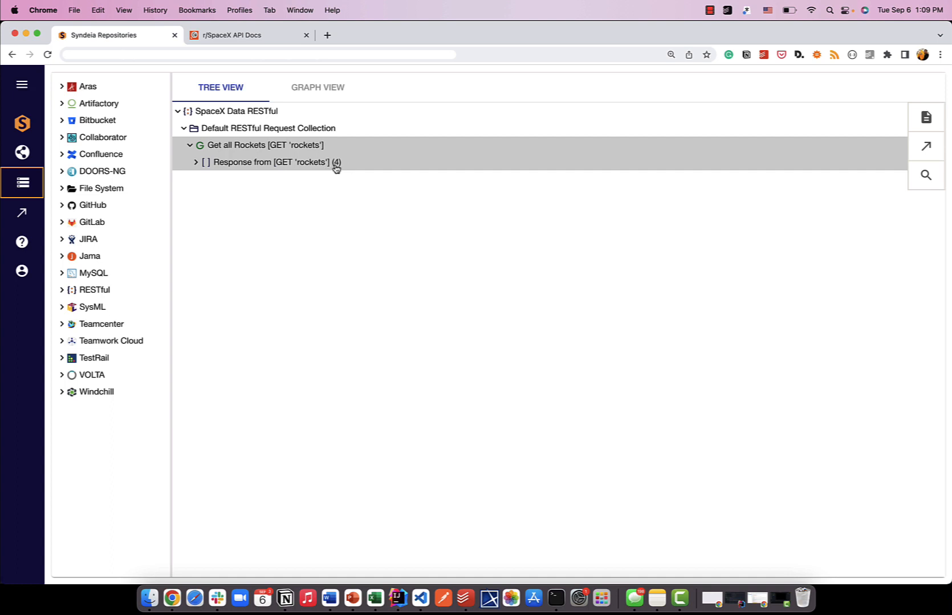
click(196, 163)
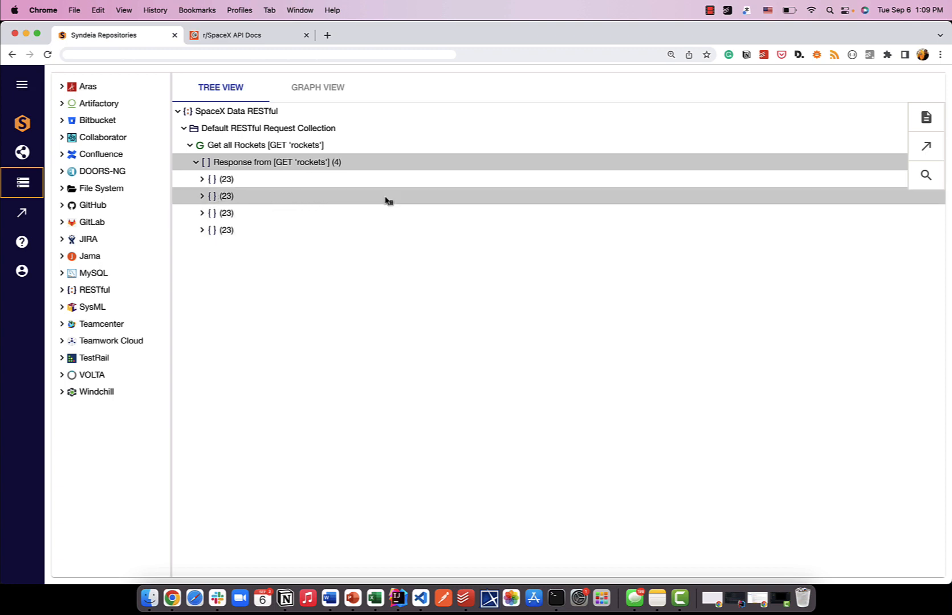
Step: Examine the attributes of the first rocket in the response, including its mass values
click(205, 180)
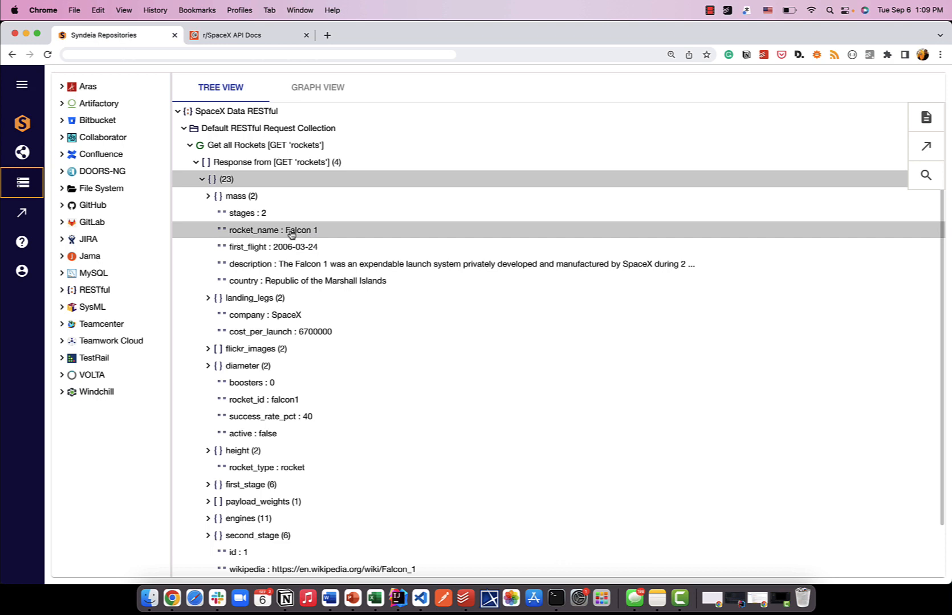
click(208, 196)
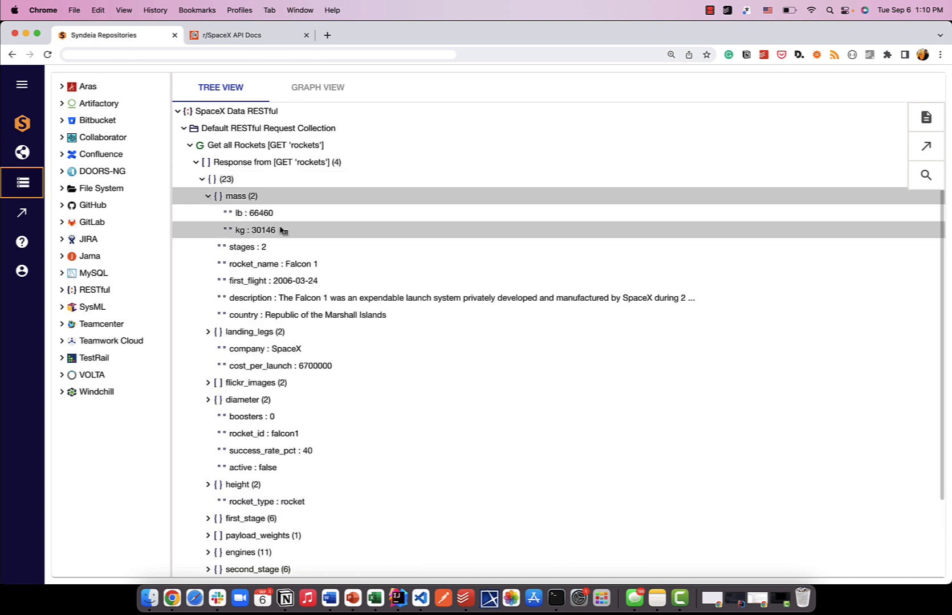
scroll(281, 228, down, 1)
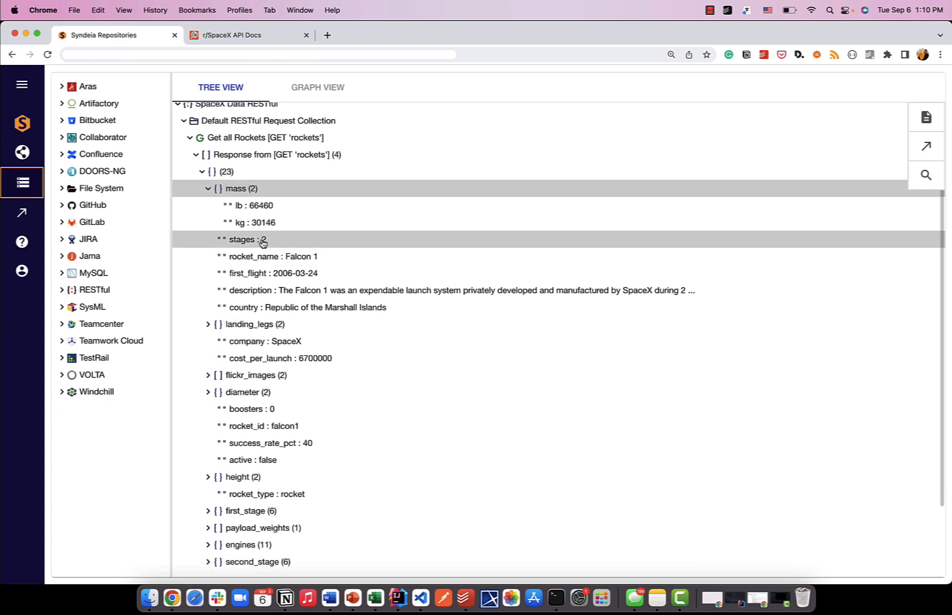
scroll(264, 239, down, 2)
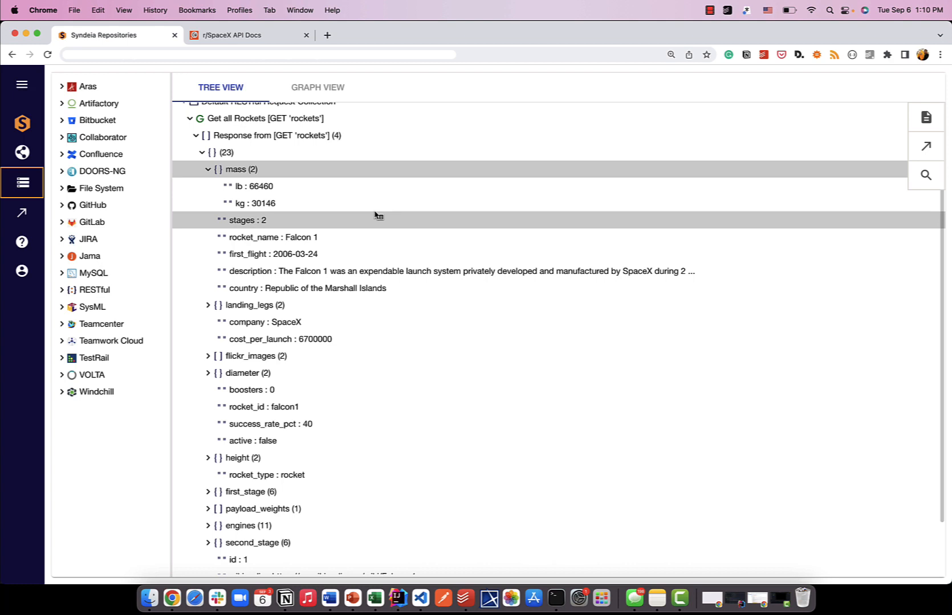
Step: Collapse the first rocket entry and examine the second rocket's attributes, including its mass
click(201, 152)
click(204, 197)
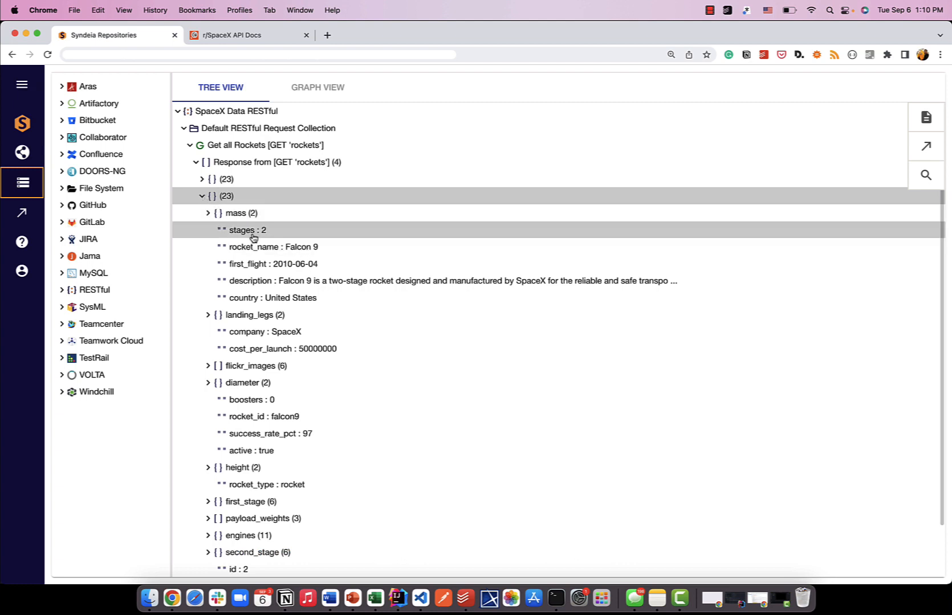
click(209, 213)
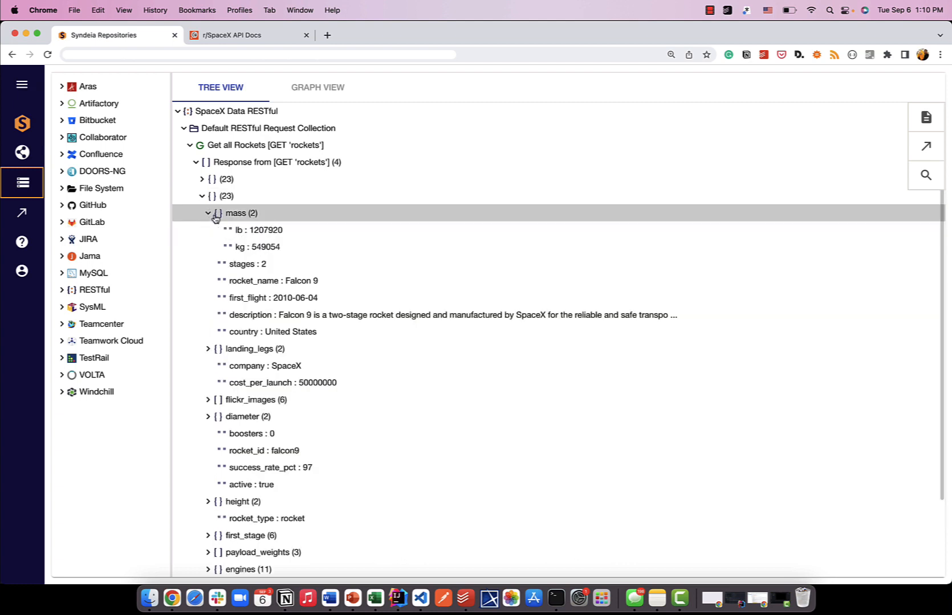
click(215, 217)
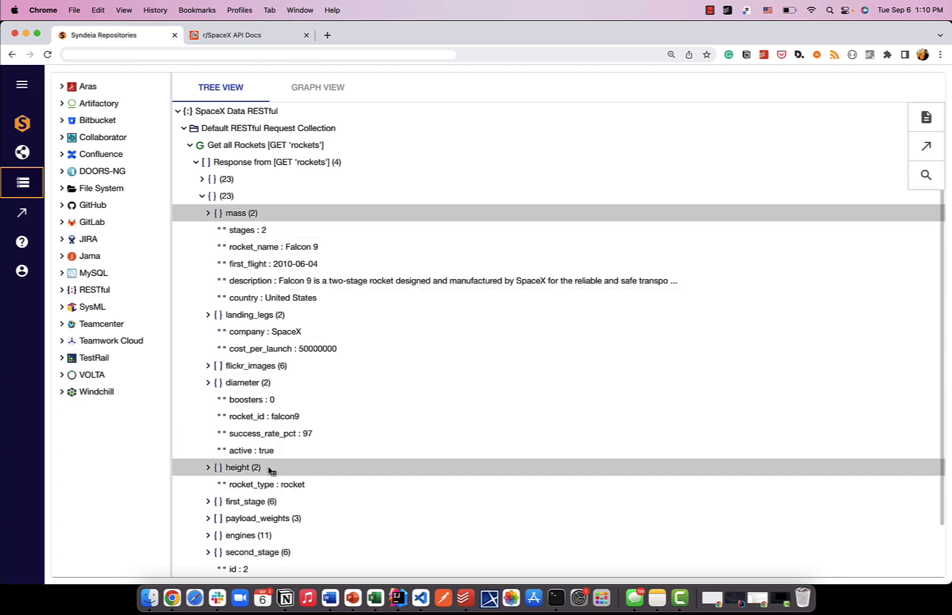
scroll(250, 464, down, 1)
scroll(260, 450, down, 1)
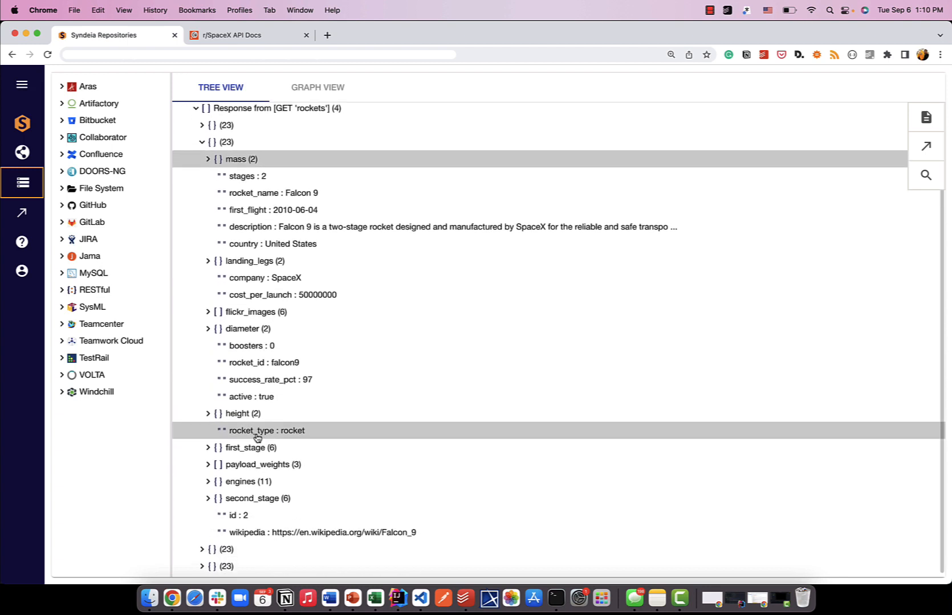
Step: Collapse the second rocket entry and examine the third rocket's attributes, particularly its rocket_id
click(202, 146)
click(201, 215)
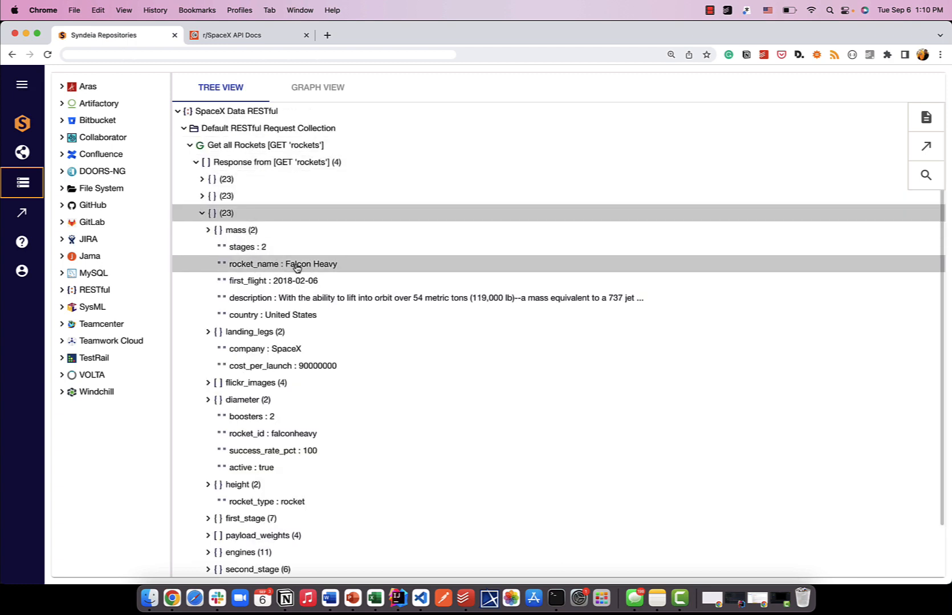
scroll(297, 267, down, 1)
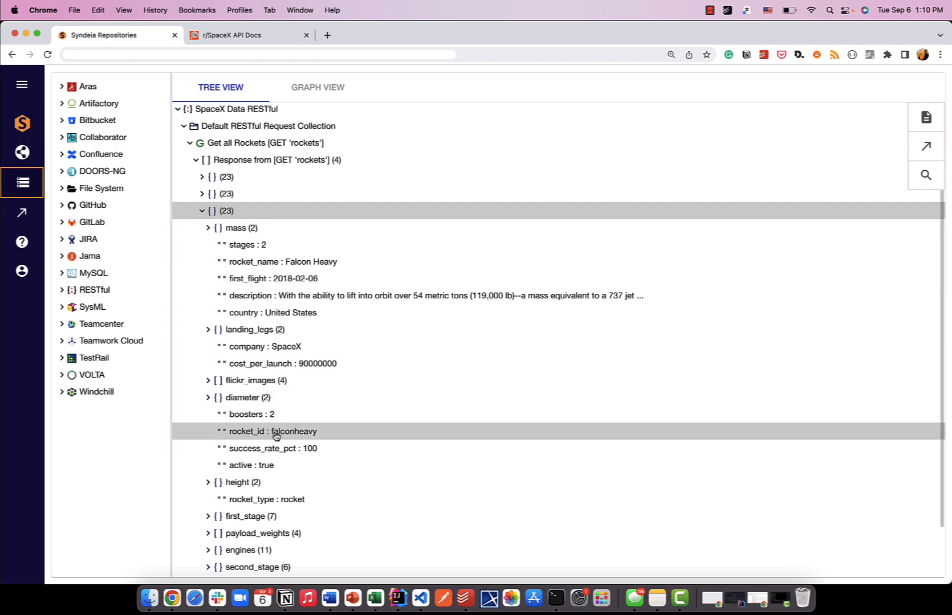
drag(271, 435, 319, 438)
click(292, 440)
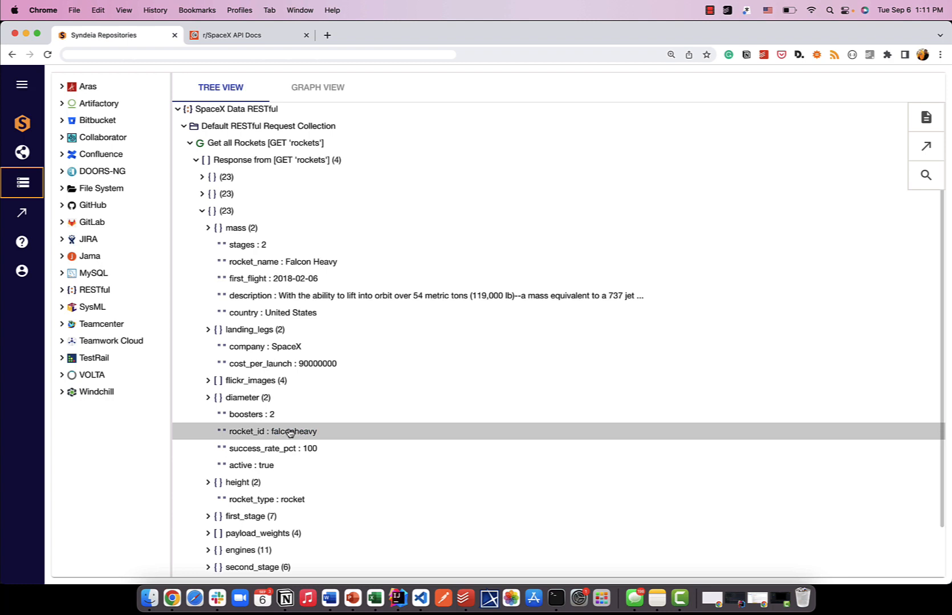
scroll(290, 434, down, 1)
Step: Start a clone of the Get all Rockets request from the SpaceX Data RESTful repository and name it "Get the Falcon Heavy Rocket"
scroll(288, 434, up, 1)
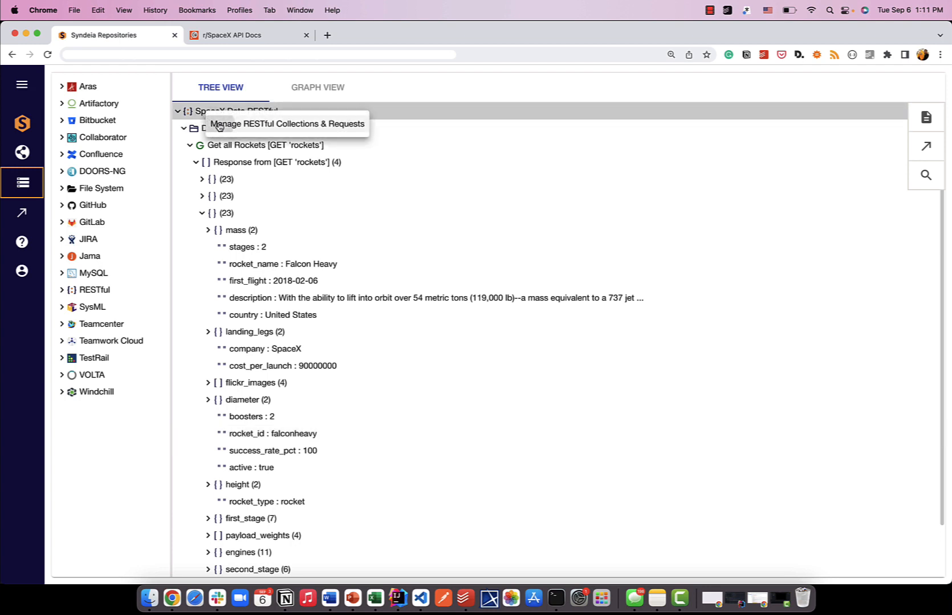
click(219, 126)
click(316, 114)
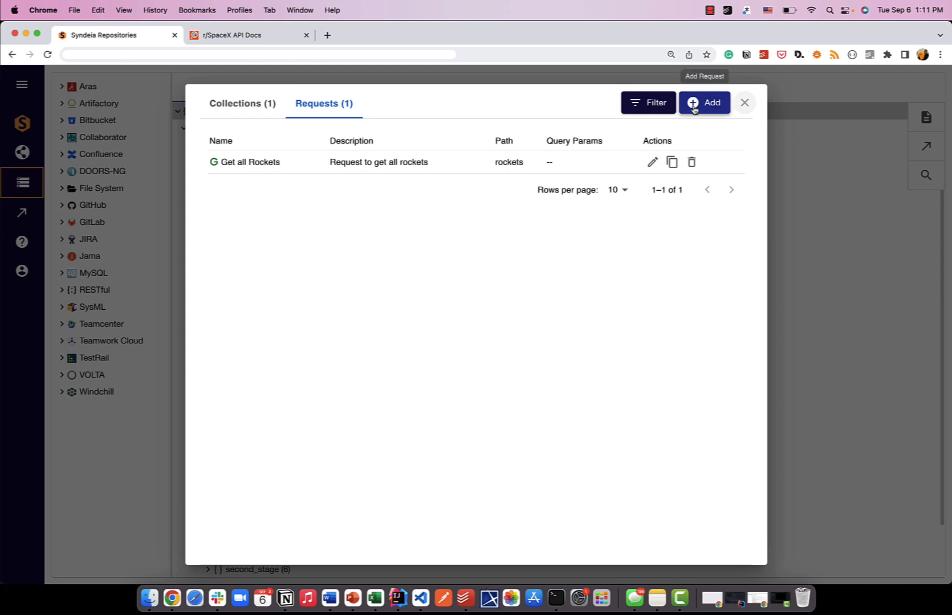
click(672, 163)
click(243, 162)
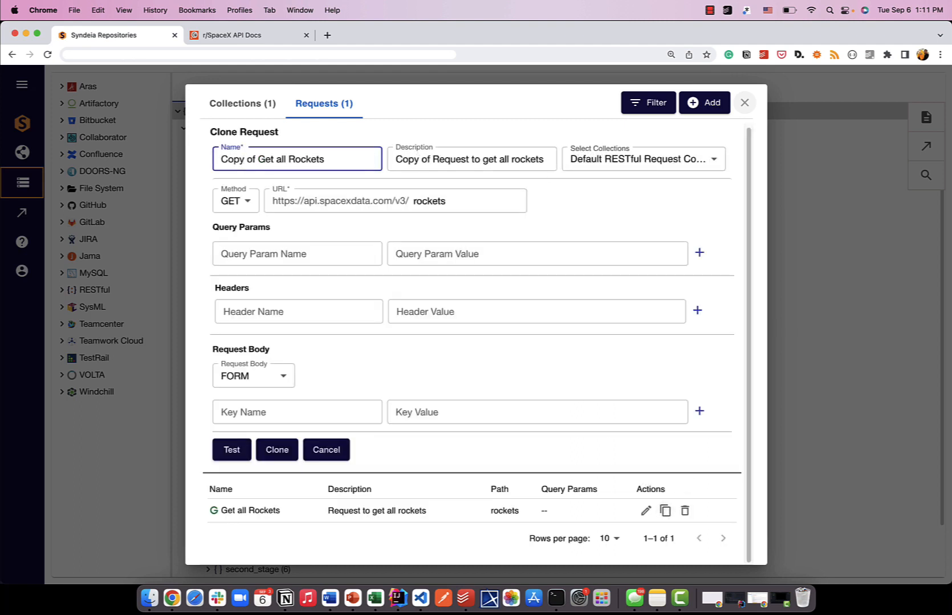
mouse_move(245, 160)
mouse_down()
mouse_move(272, 160)
mouse_move(257, 159)
mouse_up()
key(BackSpace)
key(super+Right)
key(shift+alt+Left)
key(shift+alt+Left)
text(the)
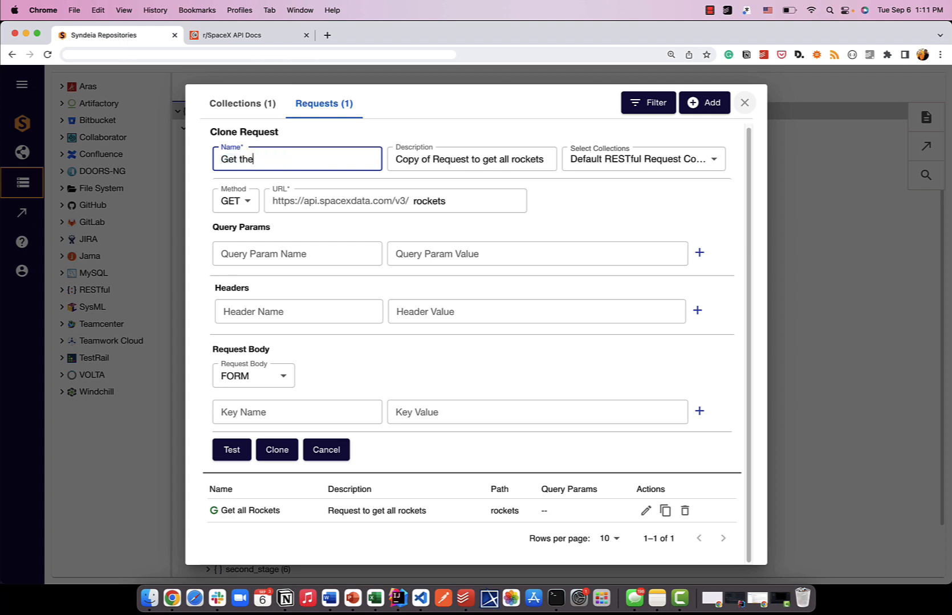
text( Falcon Heavy Rocket)
Step: Change the cloned request's description to "Request to get the Falcon Heavy rocket"
key(Tab)
key(Left)
key(shift+alt+Right)
key(shift+alt+Right)
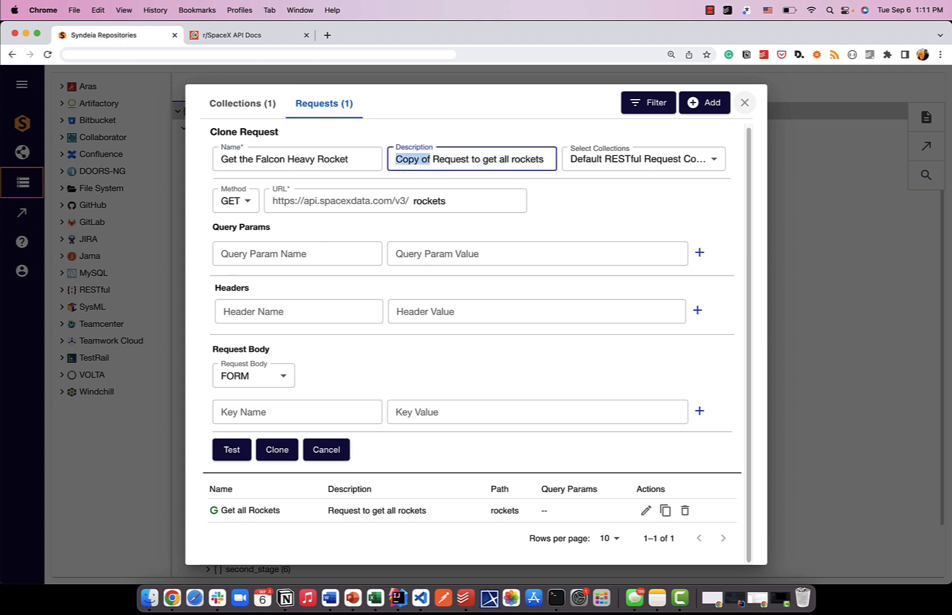
key(BackSpace)
key(super+Right)
key(shift+alt+Left)
key(shift+alt+Left)
text(the )
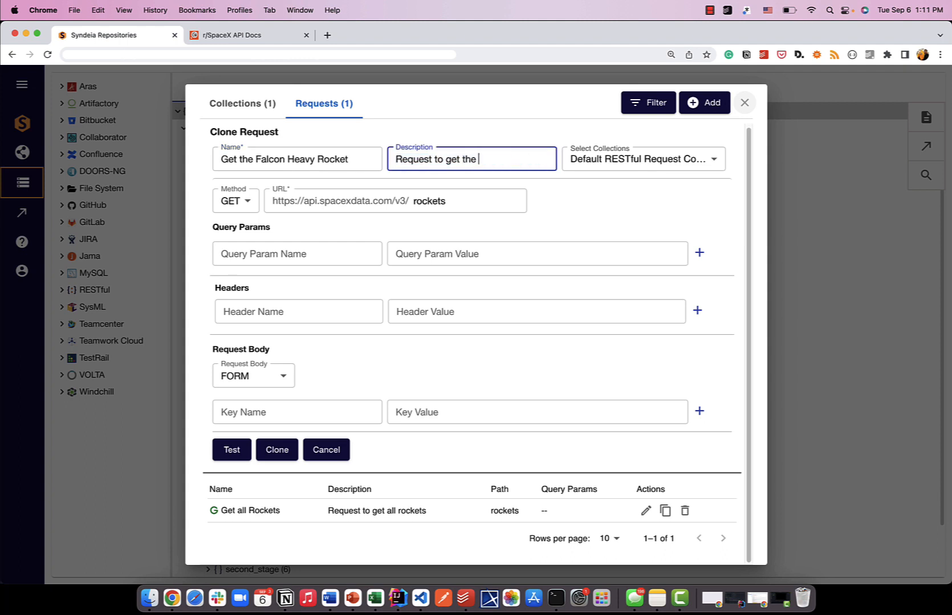
text(Falcon Heavy rocket)
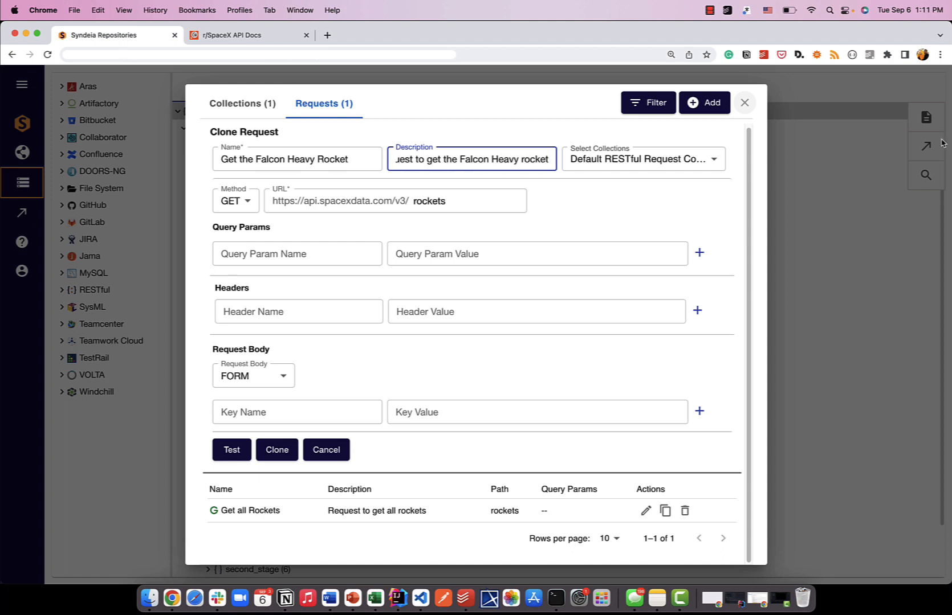
Step: Extend the cloned request's URL path to "rockets/falconheavy"
click(480, 203)
text(./falcon)
key(BackSpace)
key(BackSpace)
key(BackSpace)
key(BackSpace)
key(BackSpace)
key(BackSpace)
key(BackSpace)
key(BackSpace)
text(/falcon)
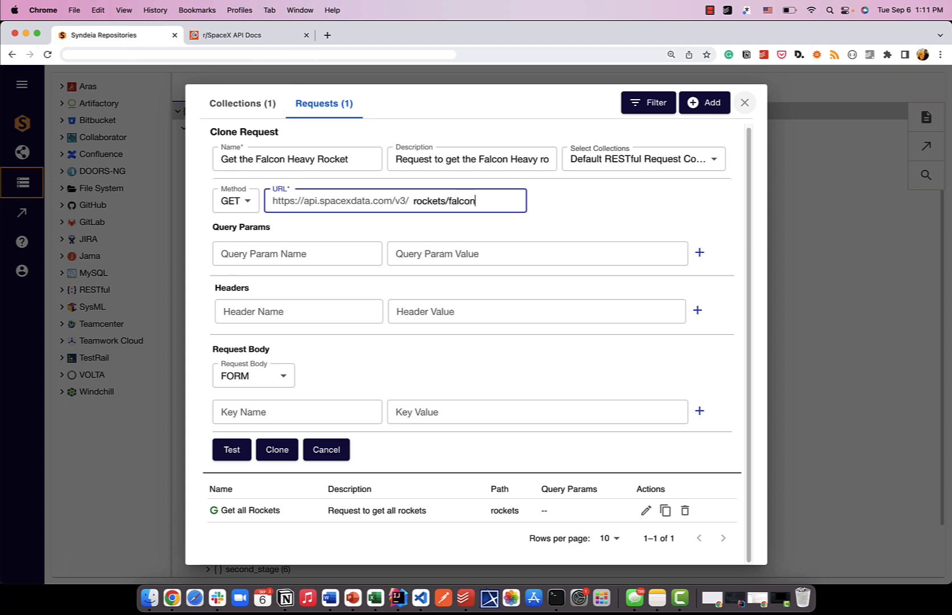
text(heavy)
Step: Test the Falcon Heavy request, review its JSON response, and save the clone
click(250, 449)
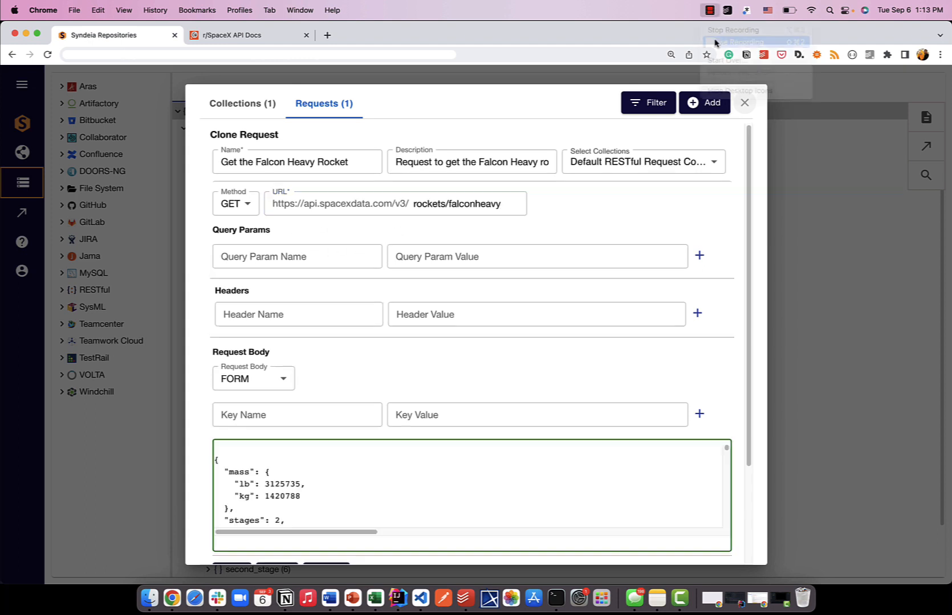
scroll(288, 405, down, 3)
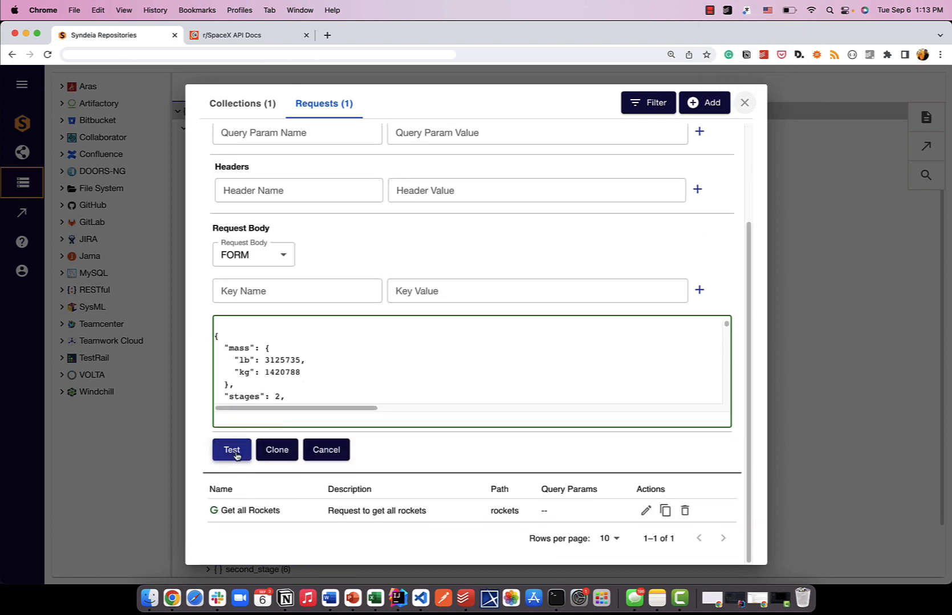
scroll(304, 378, down, 4)
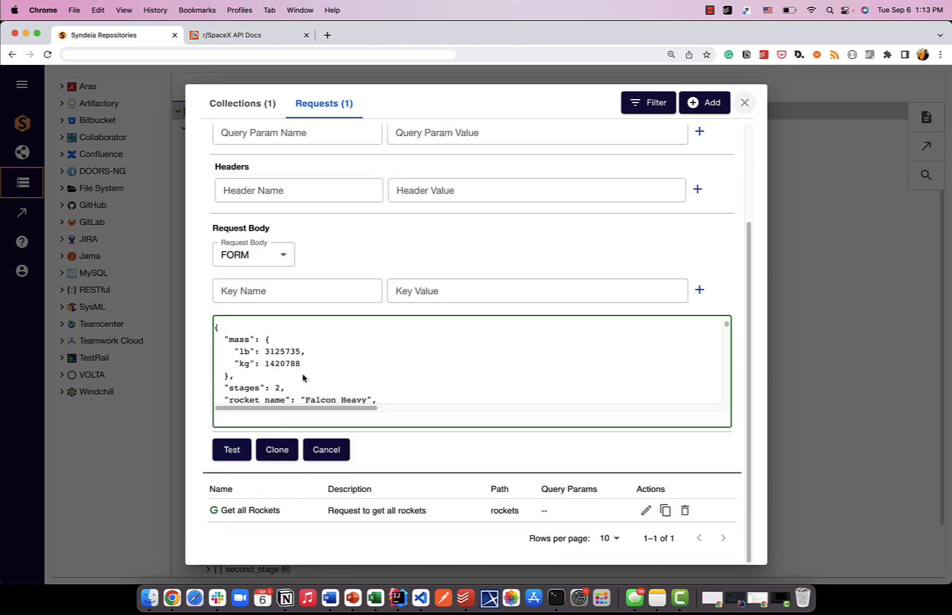
double_click(319, 351)
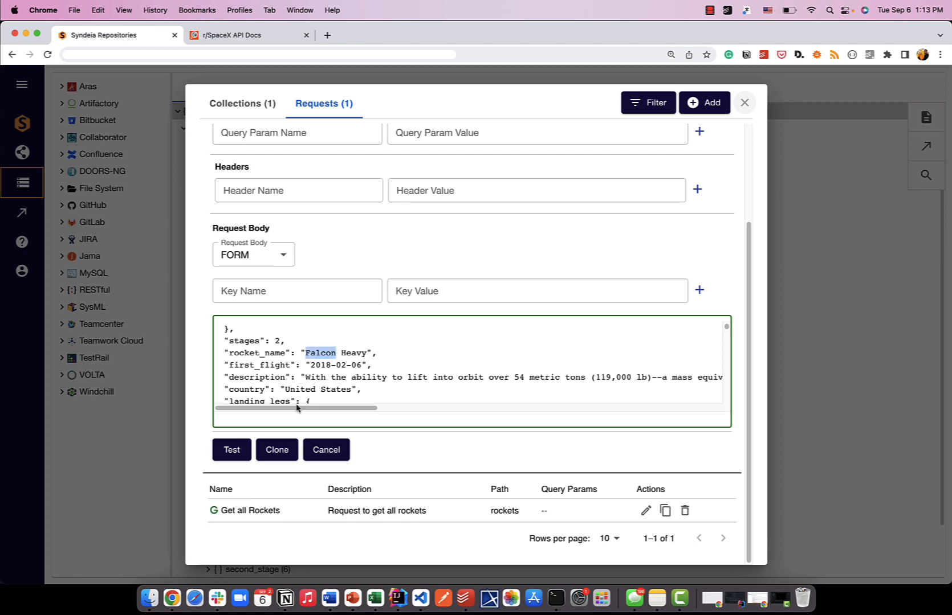
click(277, 449)
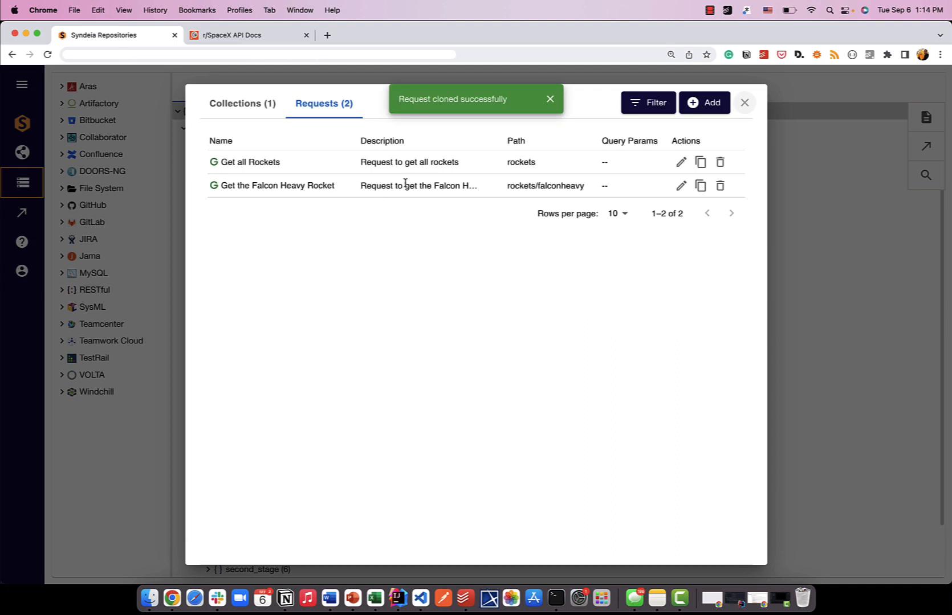
click(551, 102)
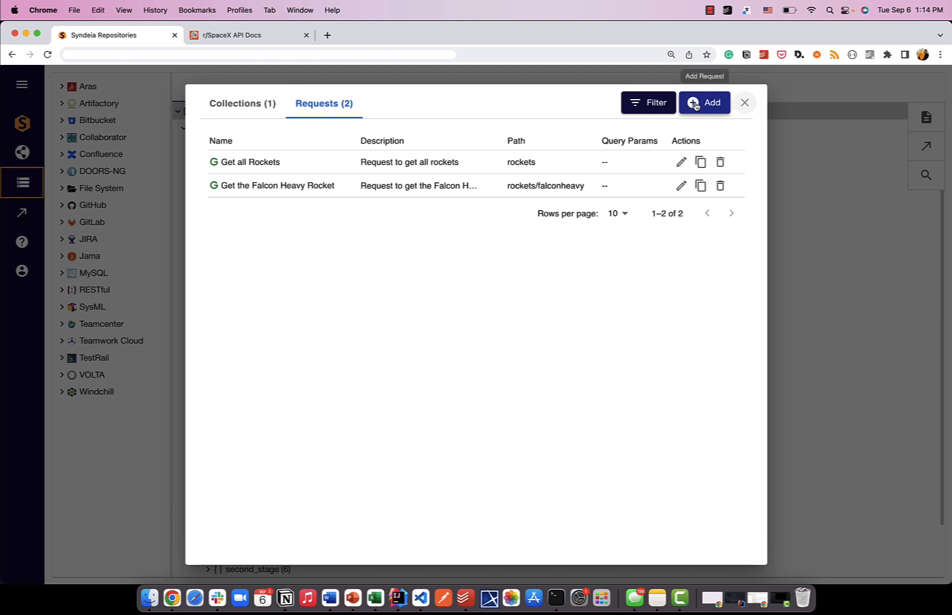
Step: Start another clone of the Get all Rockets request and set its URL path to "payloads"
click(700, 163)
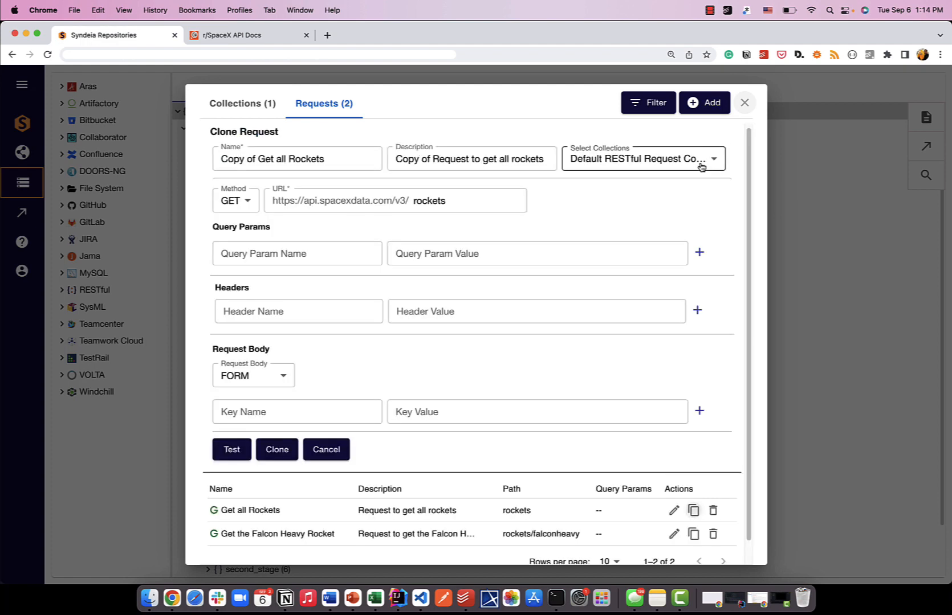
double_click(436, 200)
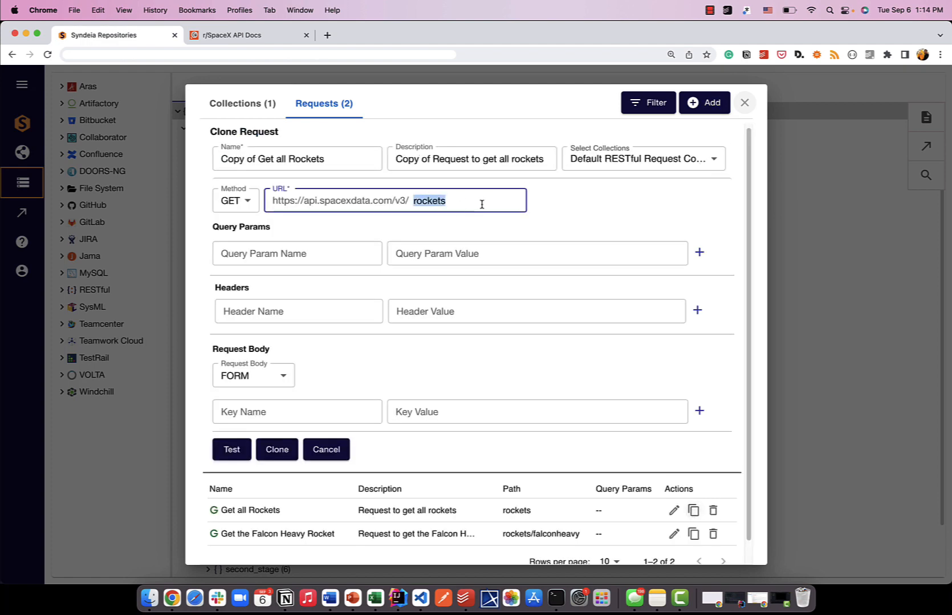
text(payloads)
Step: Rename the cloned request as "Get all Payloads"
click(294, 153)
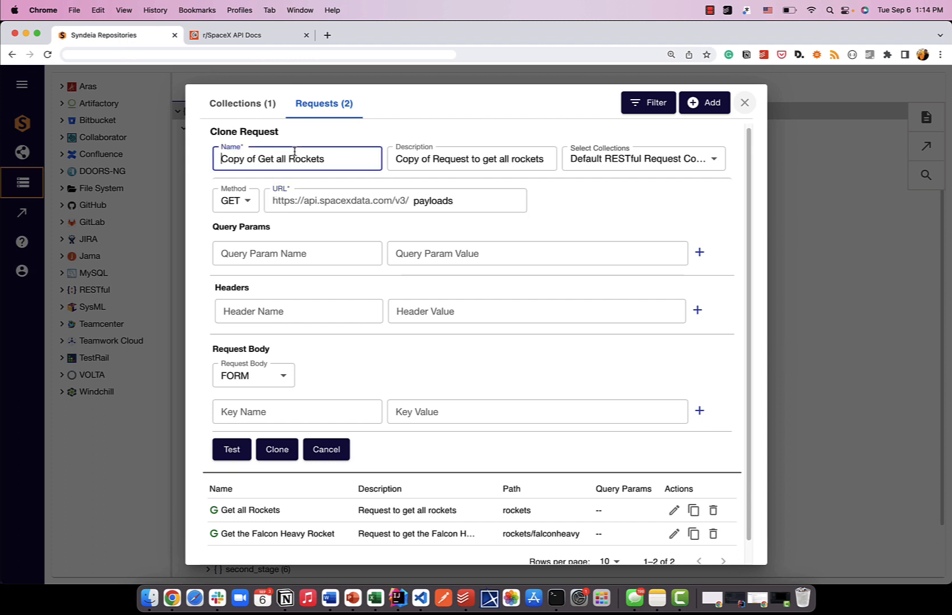
key(shift+alt+Right)
key(shift+alt+Right)
key(shift+alt+Right)
key(shift+alt+Left)
key(BackSpace)
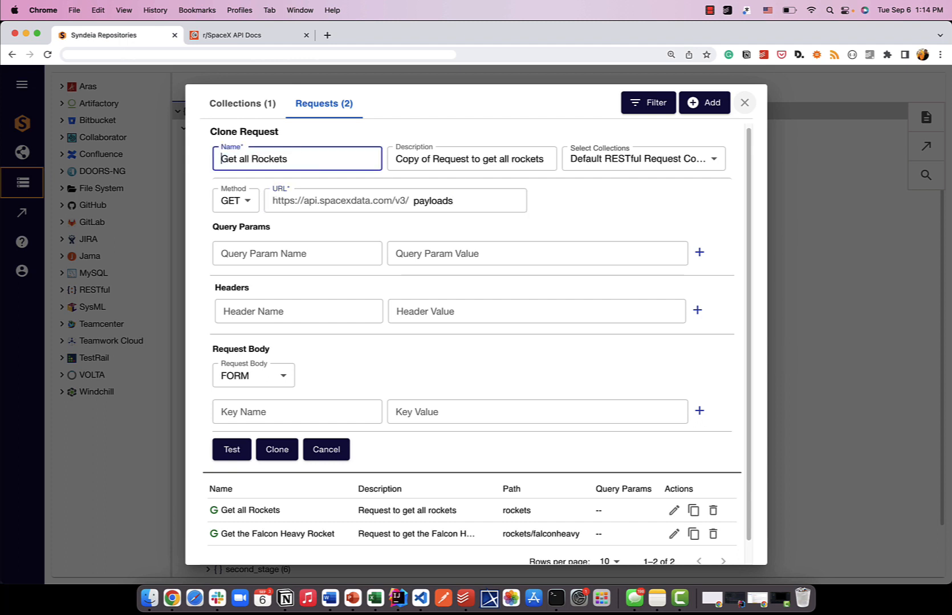
key(shift+alt+Left)
text(Payloads)
Step: Change the cloned request's description to "Request to get all payloads"
key(Tab)
key(Left)
key(shift+alt+Right)
key(shift+alt+Right)
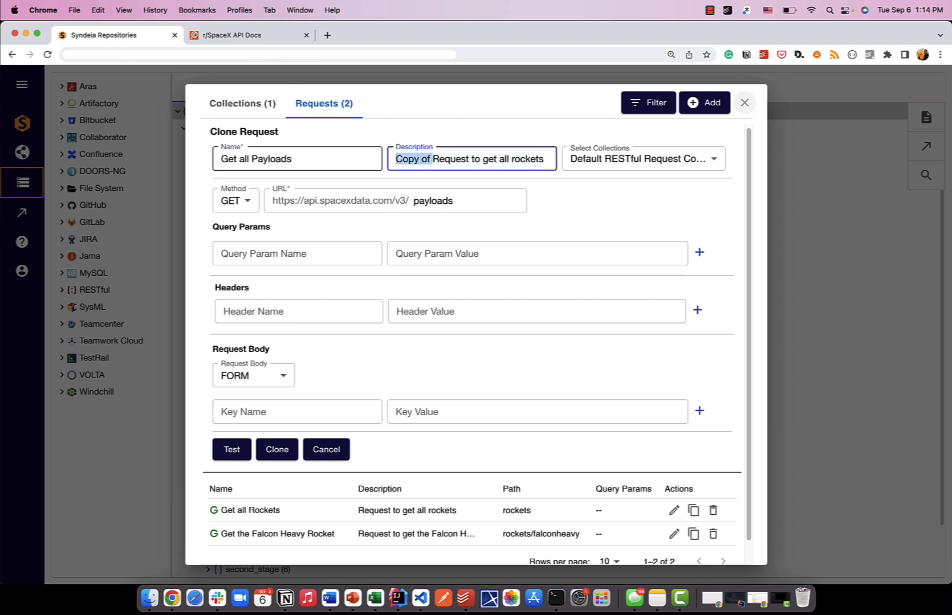
key(BackSpace)
key(Delete)
key(super+Right)
key(shift+alt+Left)
text(payloads)
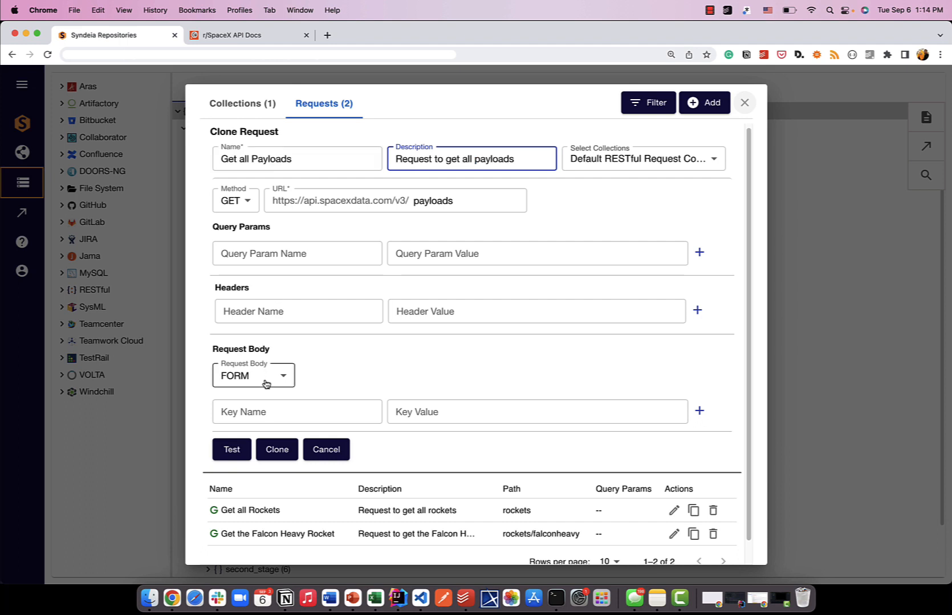
Step: Test the payloads request, review its JSON response, and save the clone
click(230, 448)
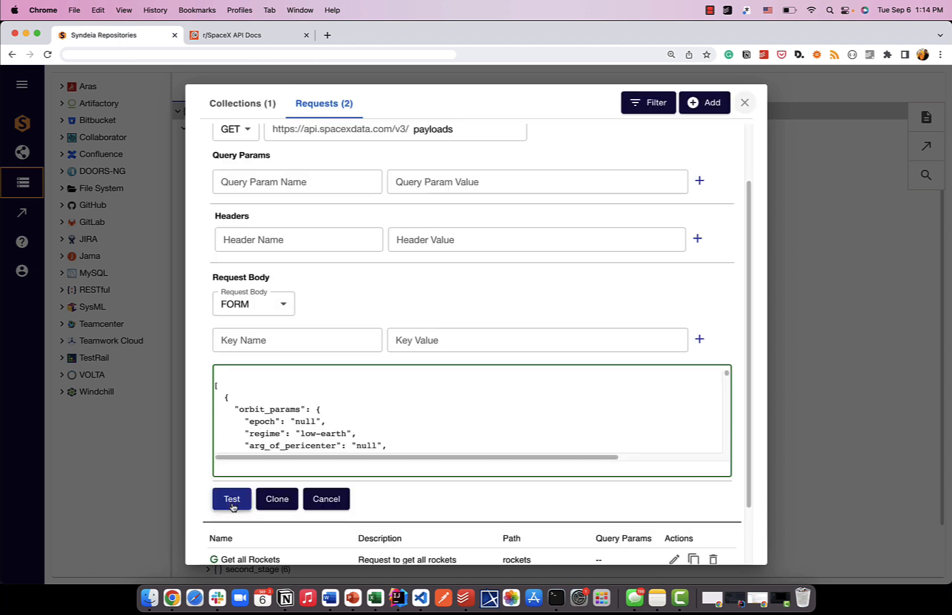
scroll(266, 422, down, 1)
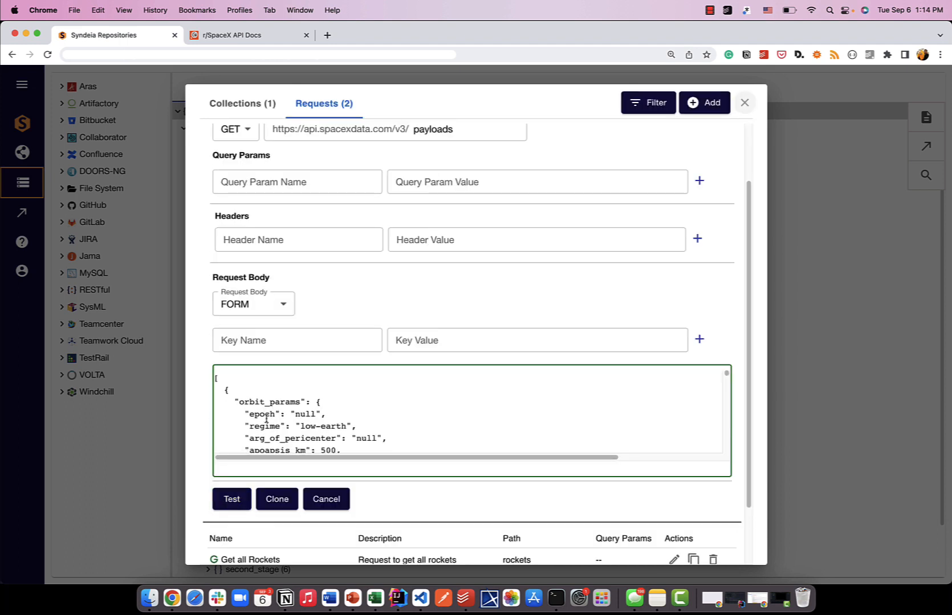
scroll(266, 418, down, 7)
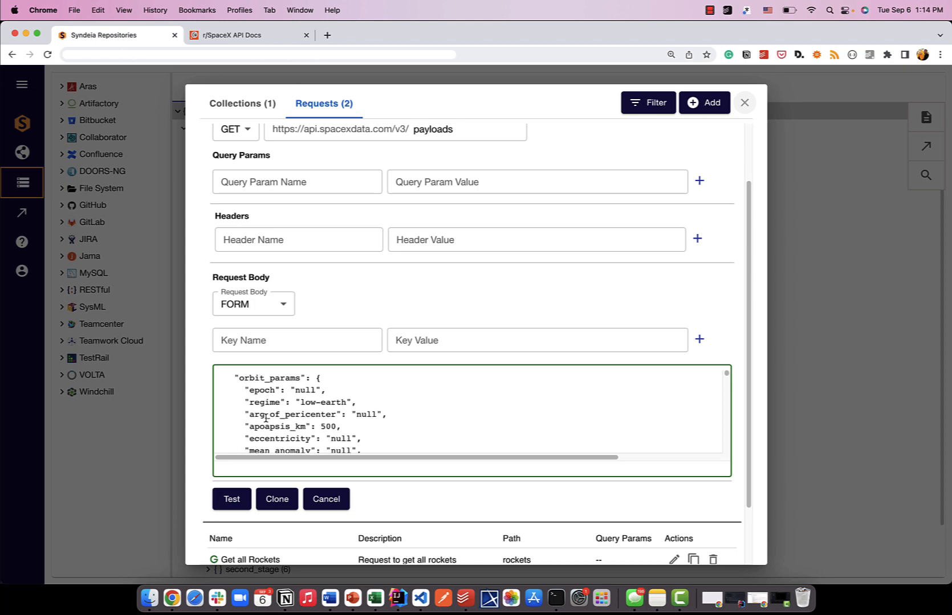
scroll(265, 418, down, 6)
scroll(263, 408, up, 15)
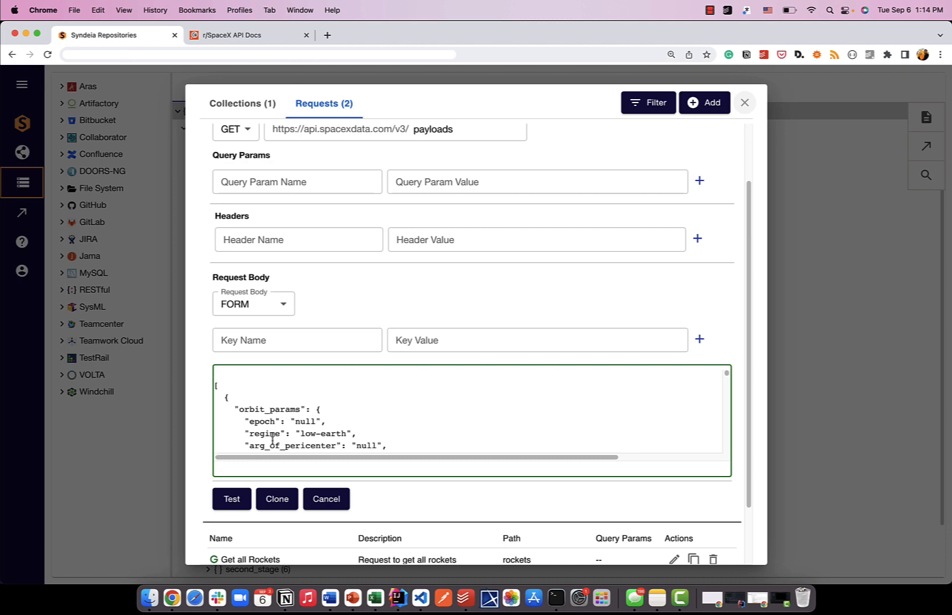
click(276, 501)
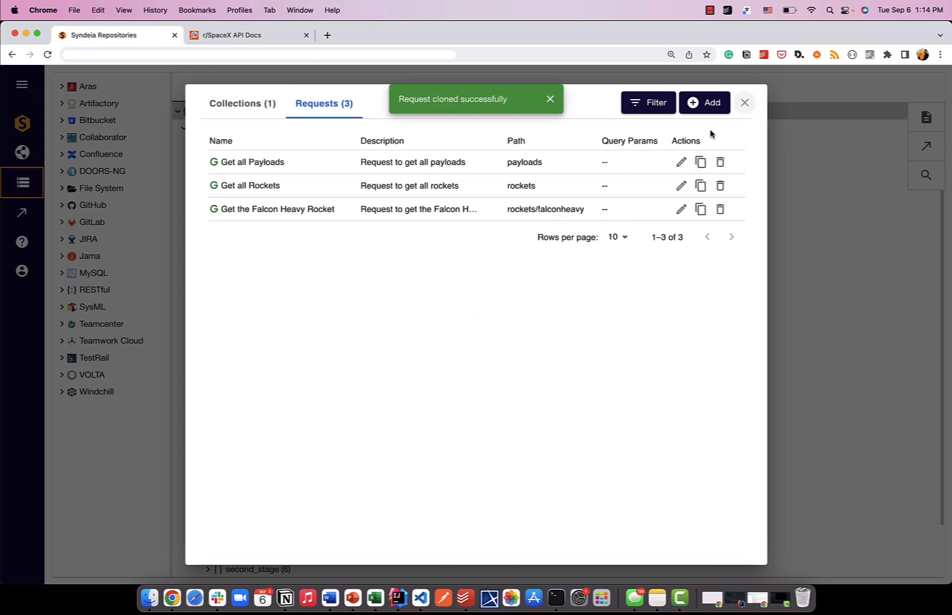
Step: Close the request manager and collapse and re-expand the Default RESTful Request Collection to reload its requests
click(744, 104)
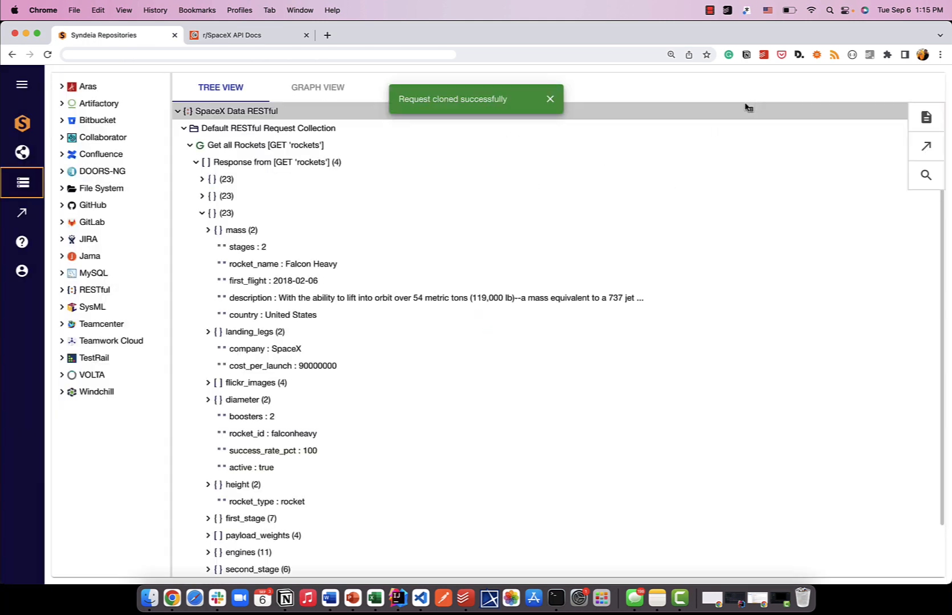
click(185, 130)
click(185, 130)
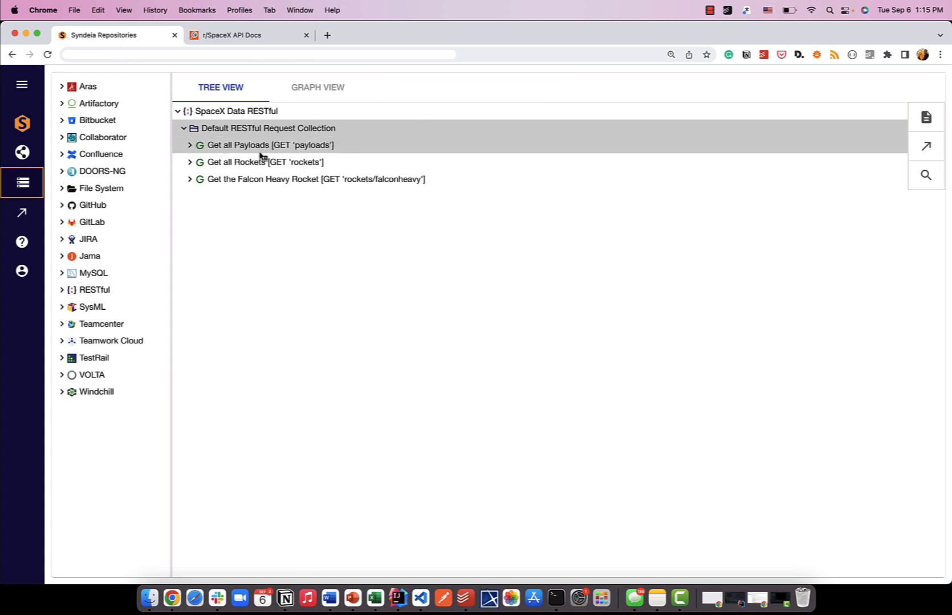
Step: Expand the Get the Falcon Heavy Rocket response and examine its attributes, including mass and diameter
click(191, 180)
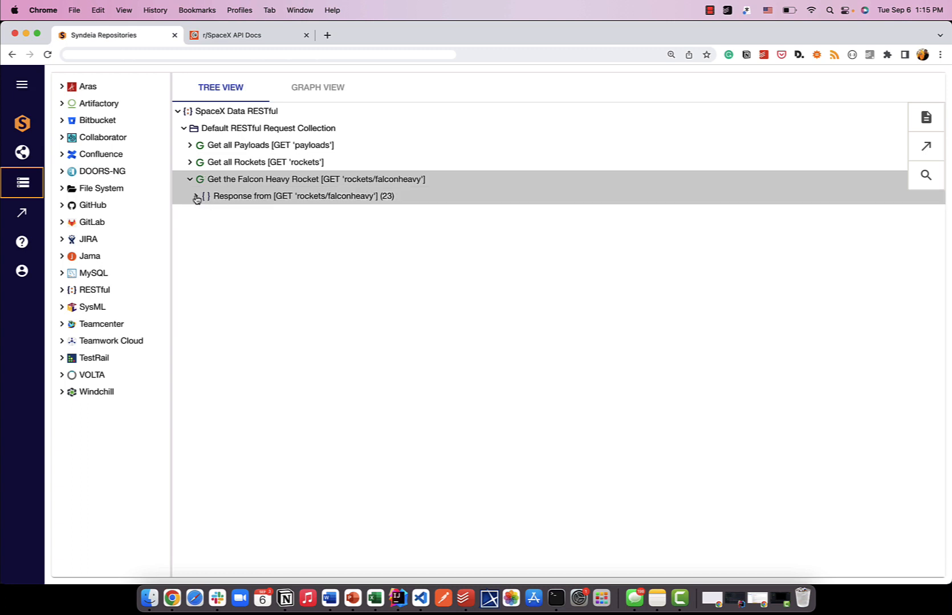
click(195, 197)
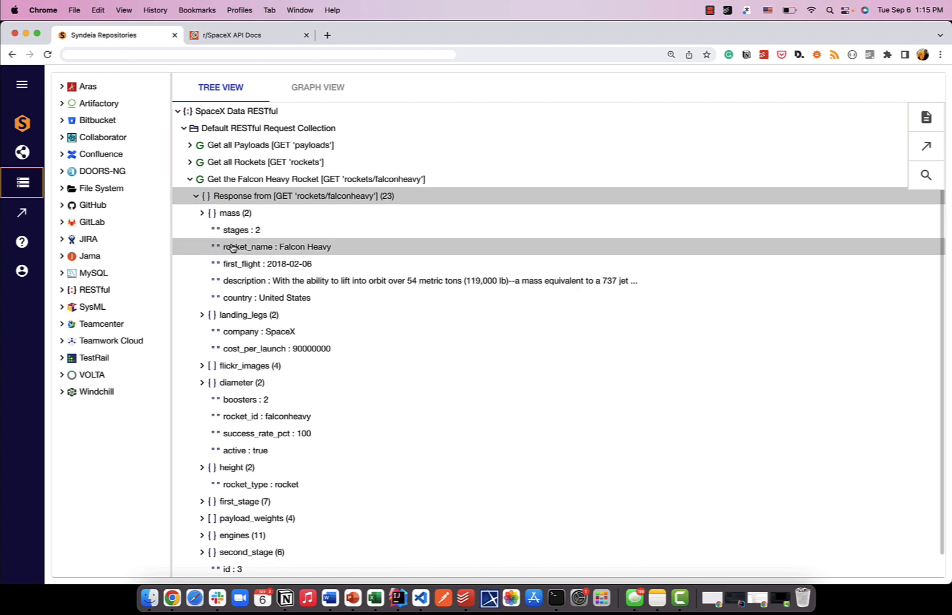
click(203, 214)
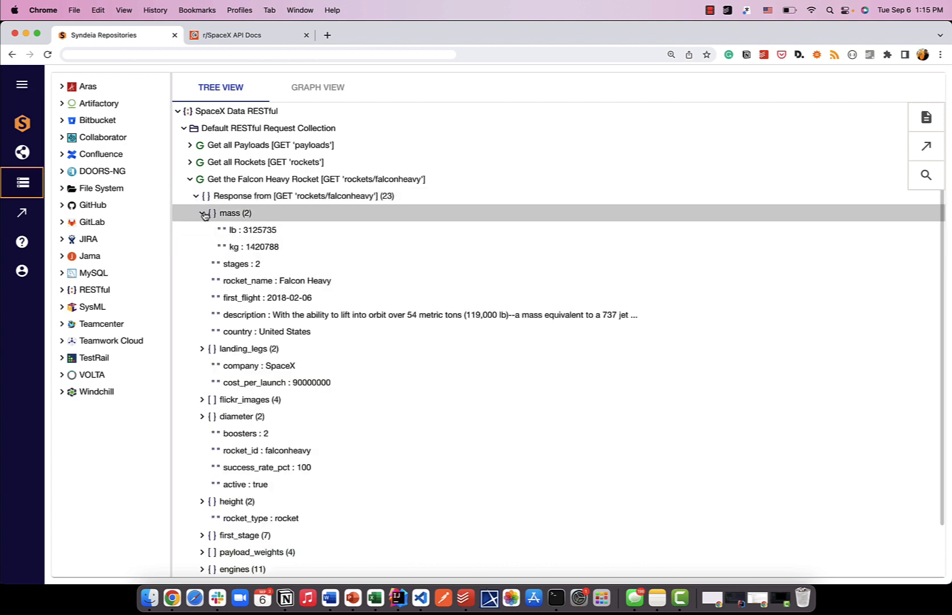
click(204, 214)
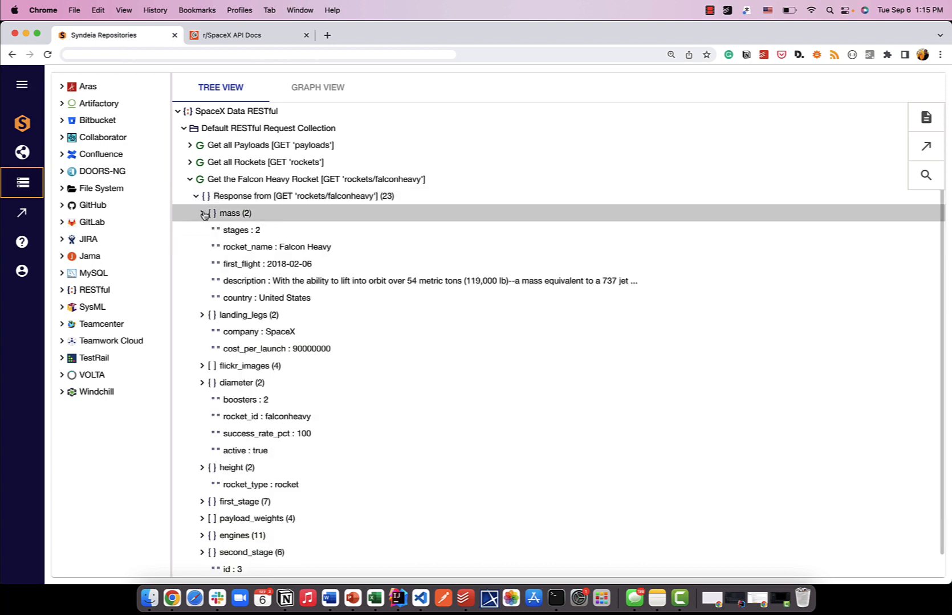
click(203, 383)
click(203, 384)
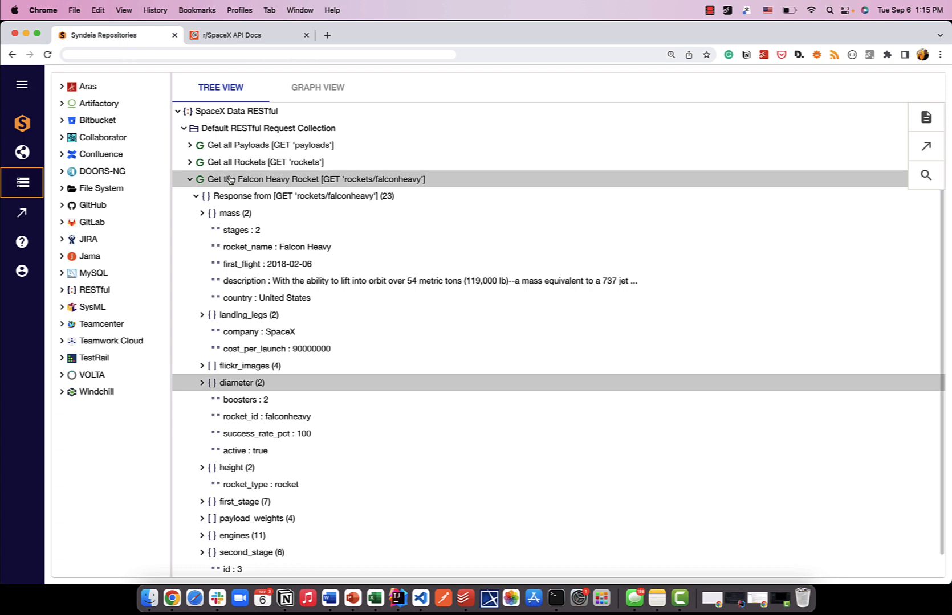
Step: Examine the first payload in the Get all Payloads response, including its customers and orbit parameters, and collapse the expanded requests
click(191, 145)
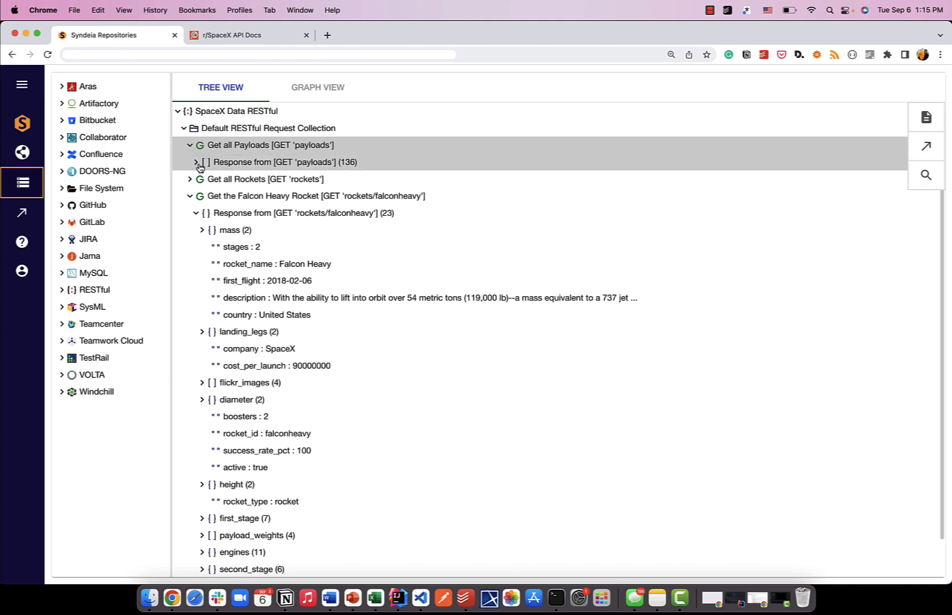
click(198, 164)
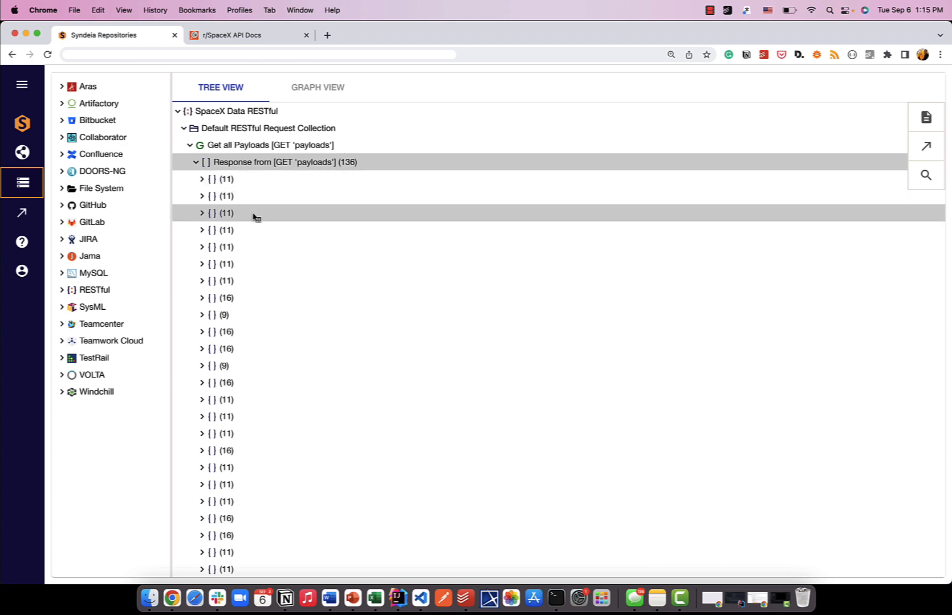
scroll(255, 217, down, 2)
scroll(255, 217, up, 1)
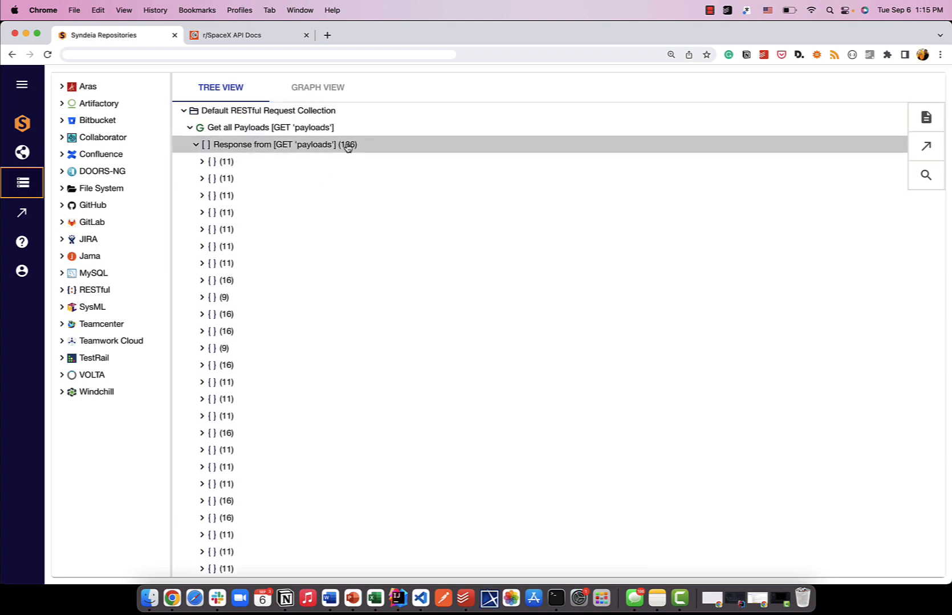
click(202, 163)
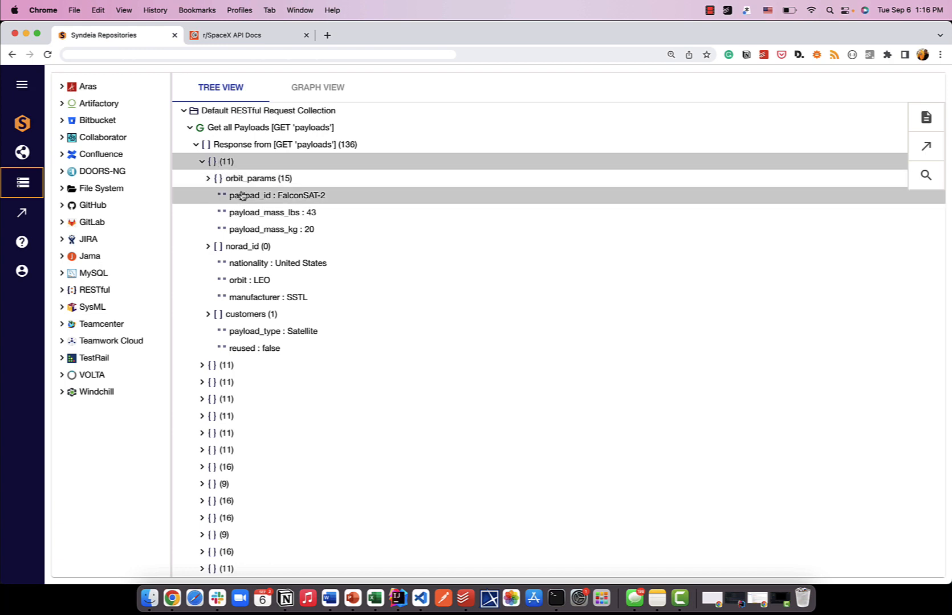
click(210, 247)
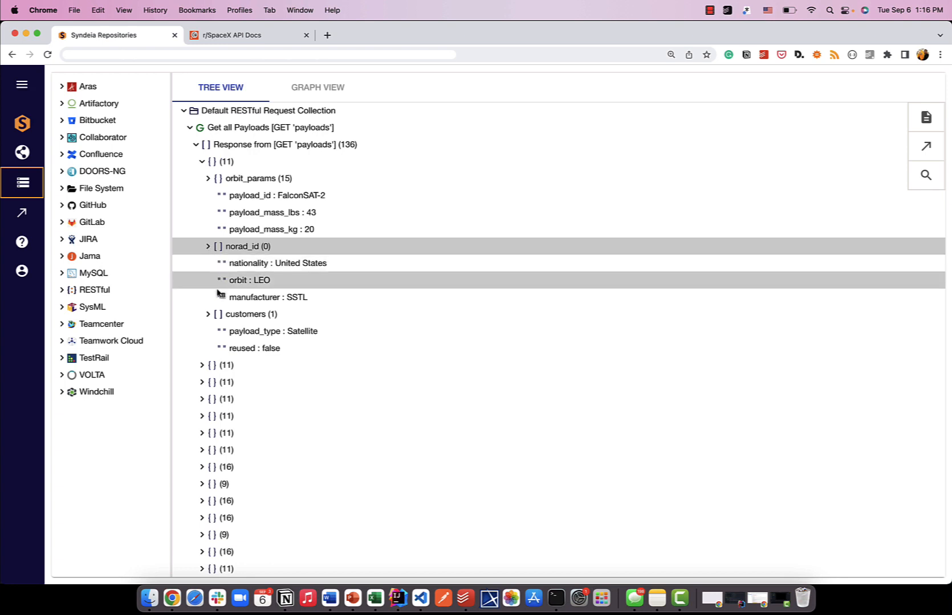
click(208, 314)
click(208, 316)
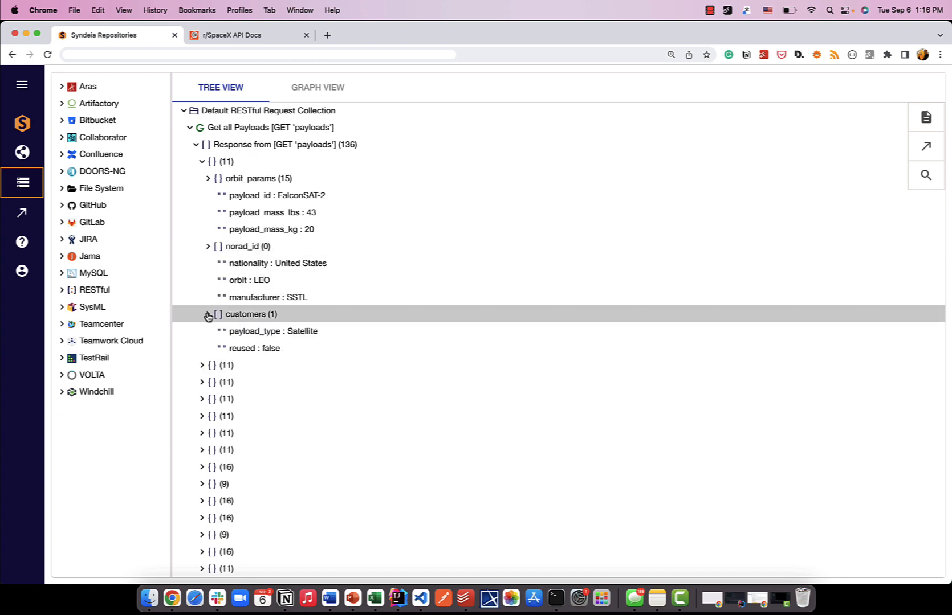
click(208, 179)
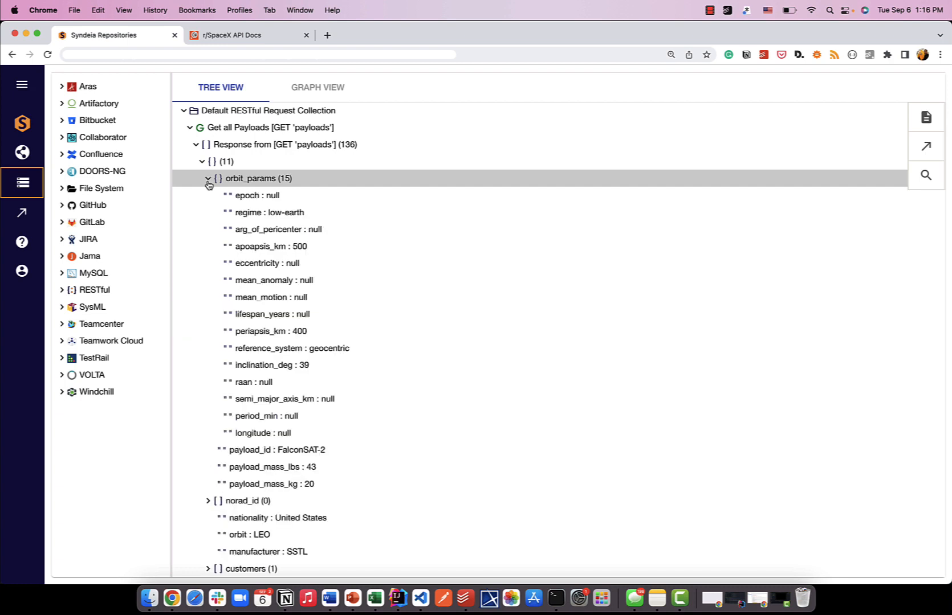
click(208, 179)
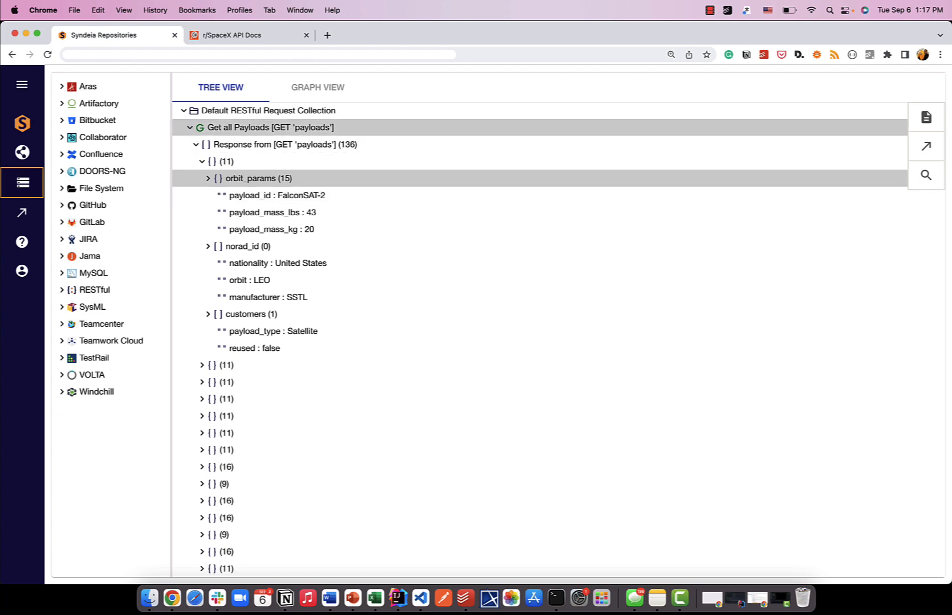
click(190, 127)
click(190, 162)
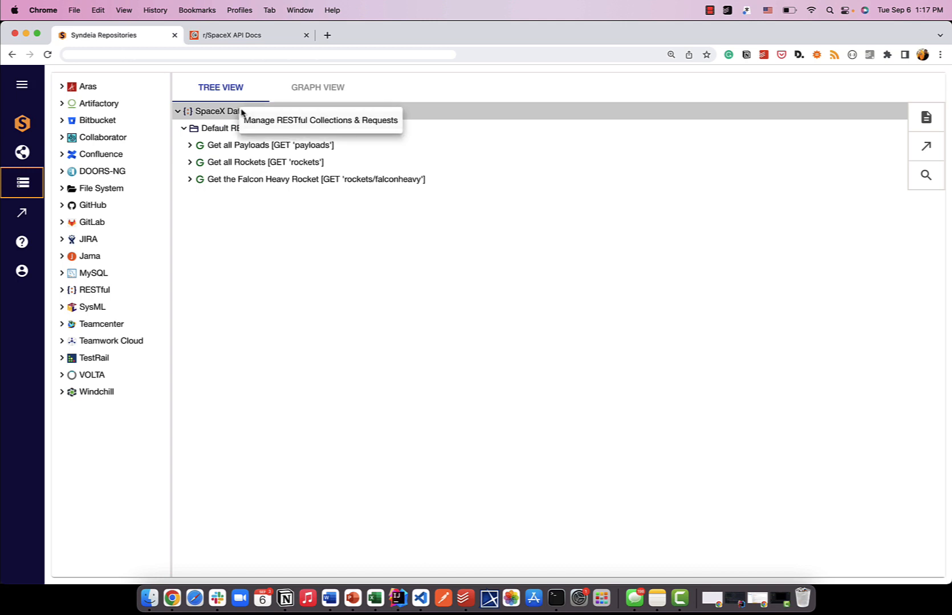
Step: Create a RESTful collection named "Rockets" with the description "Collection for all requests related to Rockets" in the SpaceX repository
click(283, 122)
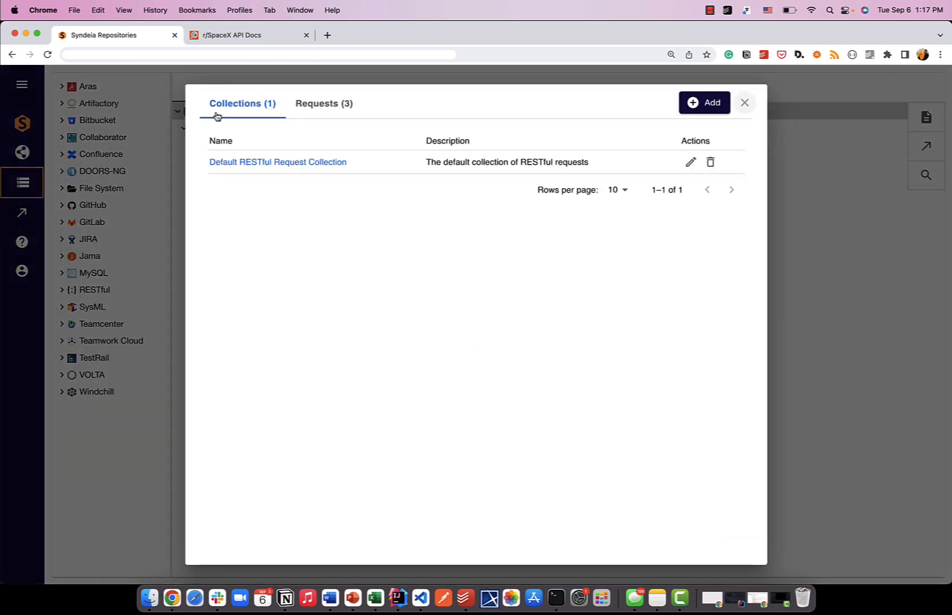
click(709, 104)
text(R)
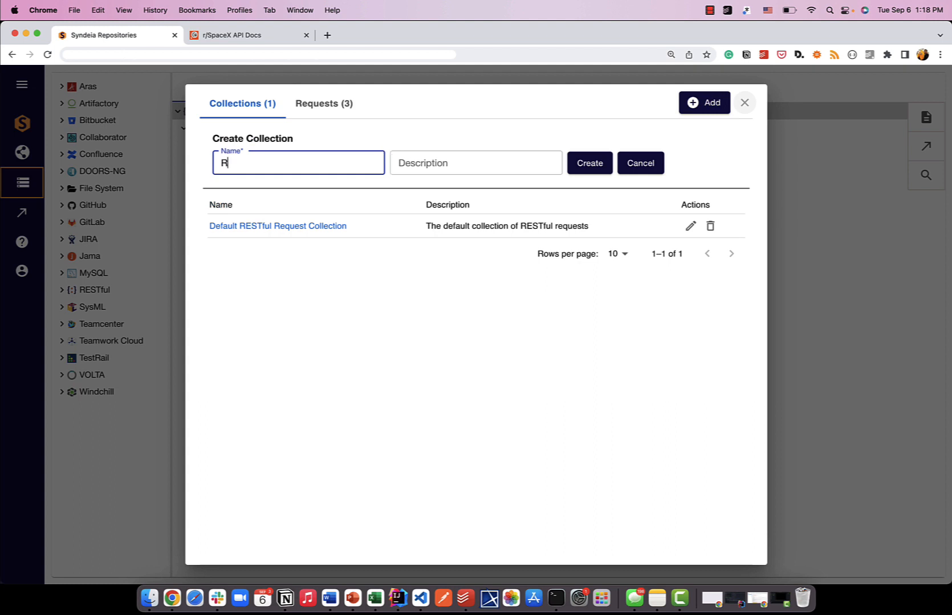
text(ockets)
key(Tab)
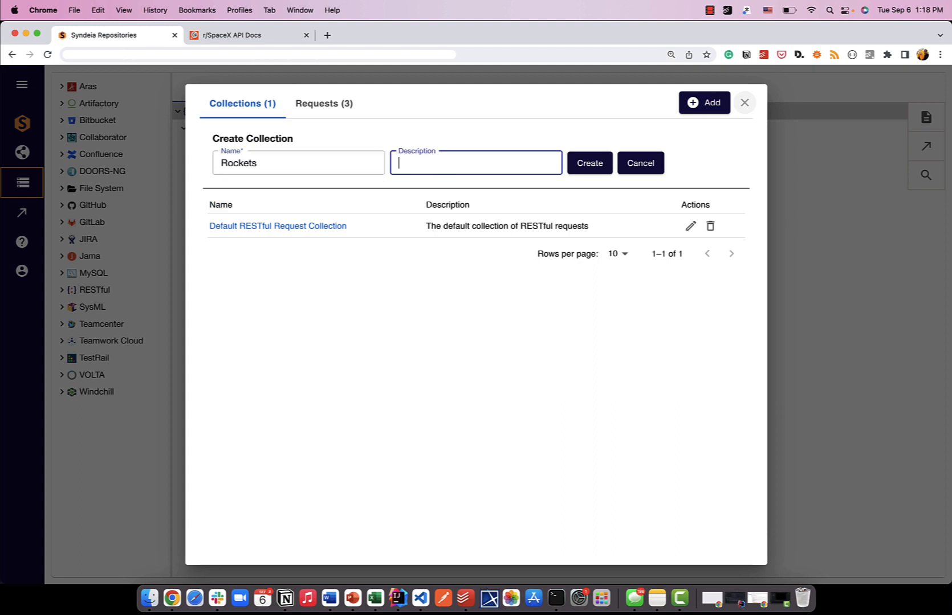
text(Collectoion for all requests rela)
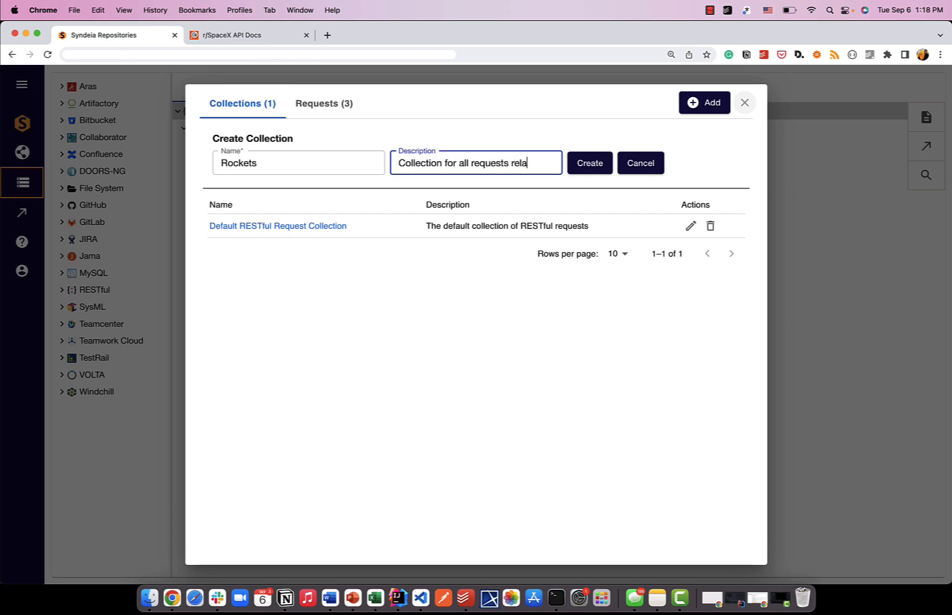
text(ted to Rockets)
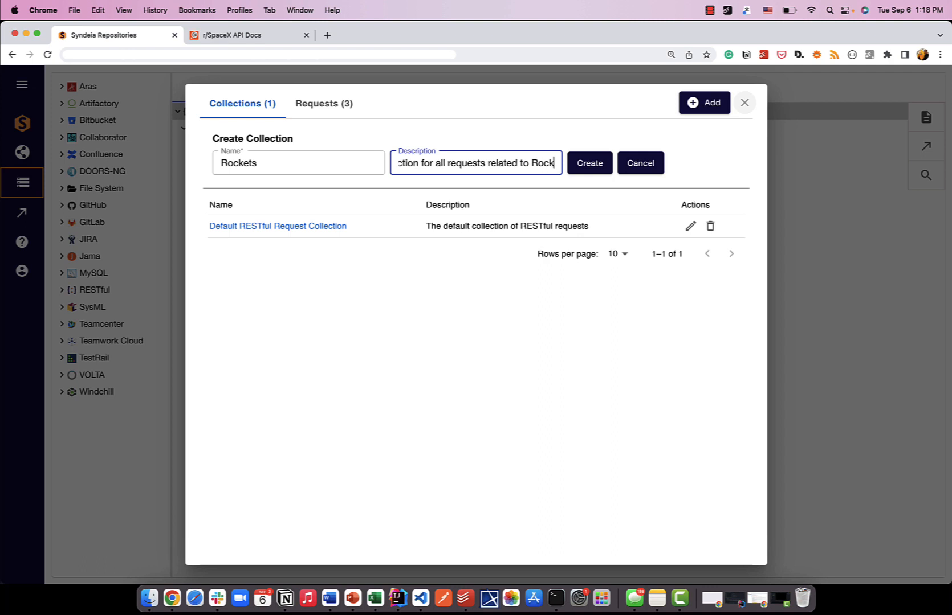
click(574, 163)
Step: Create another collection named "Payloads" with the description "Collection for all requests related to Payloads"
click(696, 102)
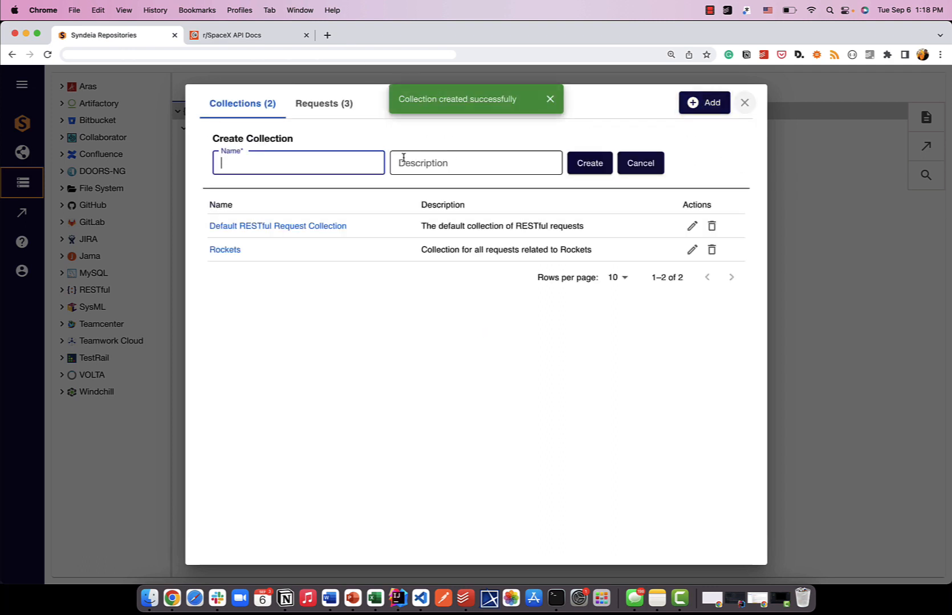
text(Payloads)
key(Tab)
text(Collection for all requests related to pay)
key(BackSpace)
key(BackSpace)
key(BackSpace)
text(Pa)
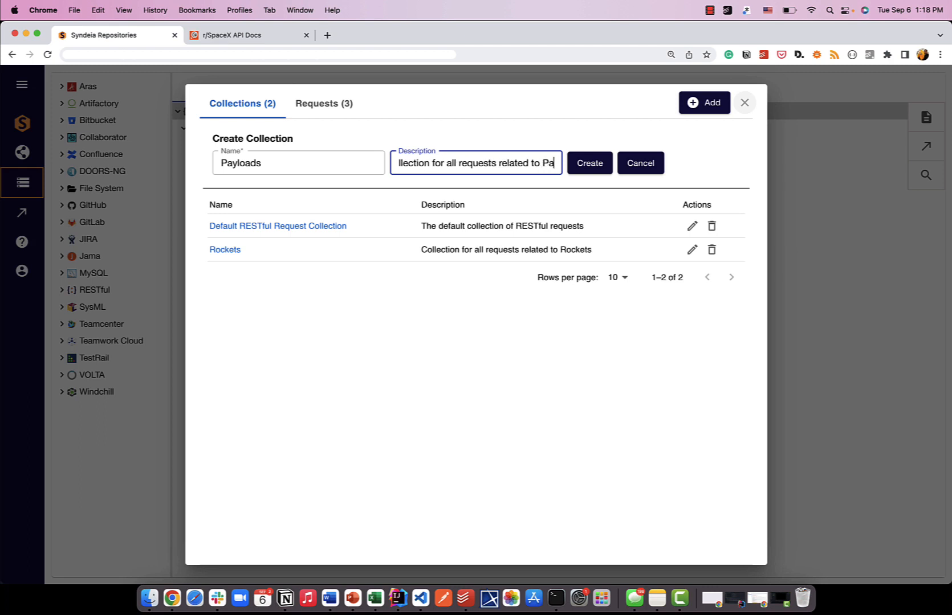
text(yloads)
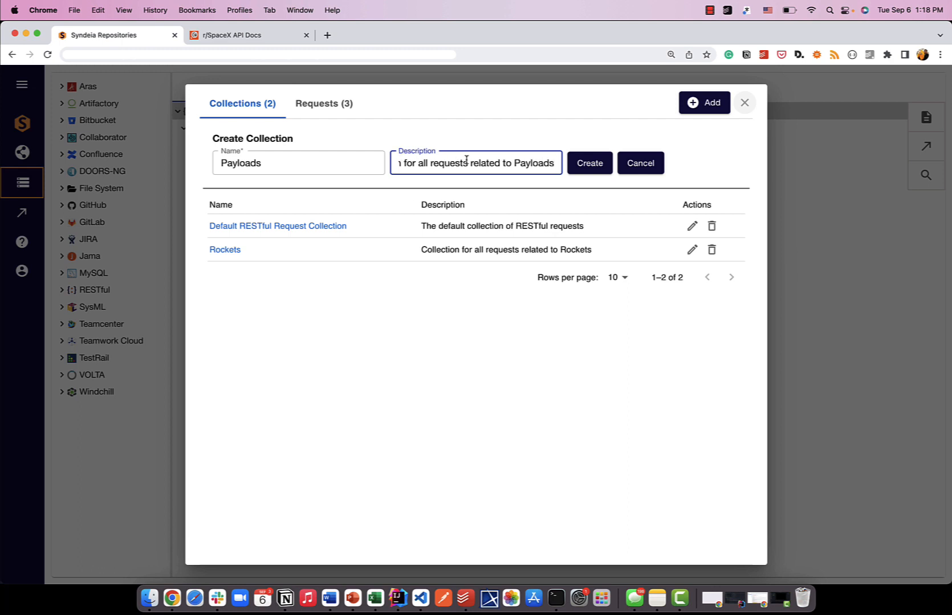
click(592, 162)
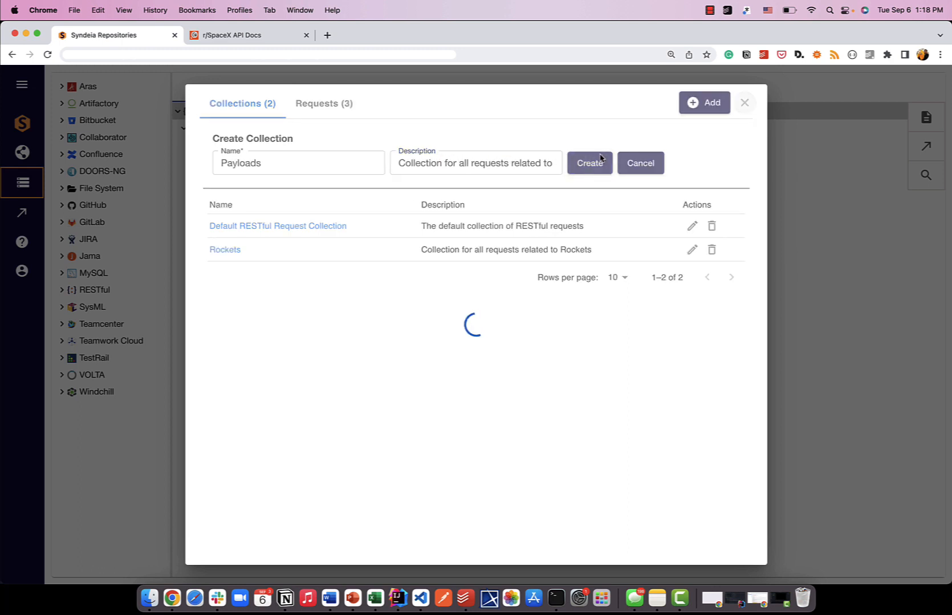
click(548, 99)
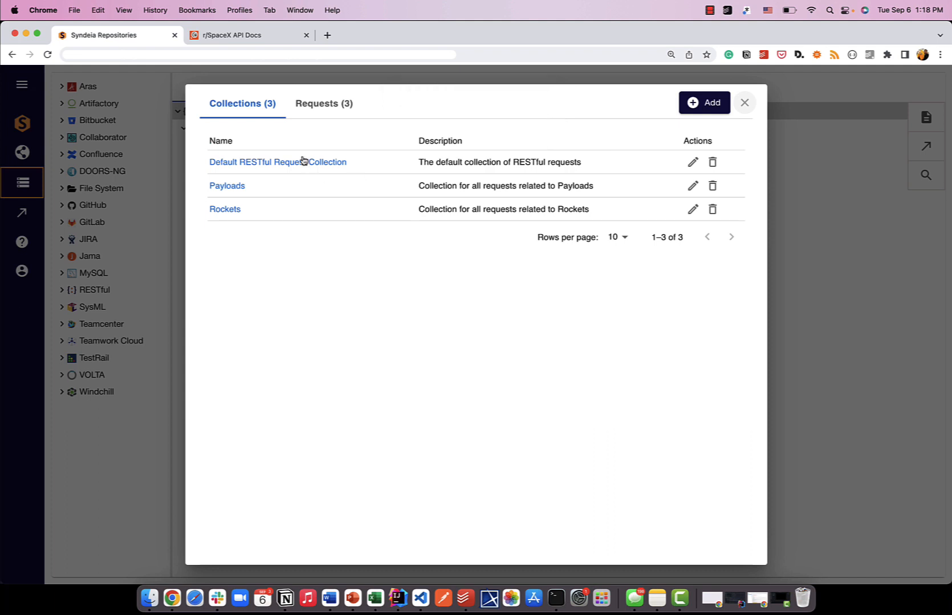
click(324, 104)
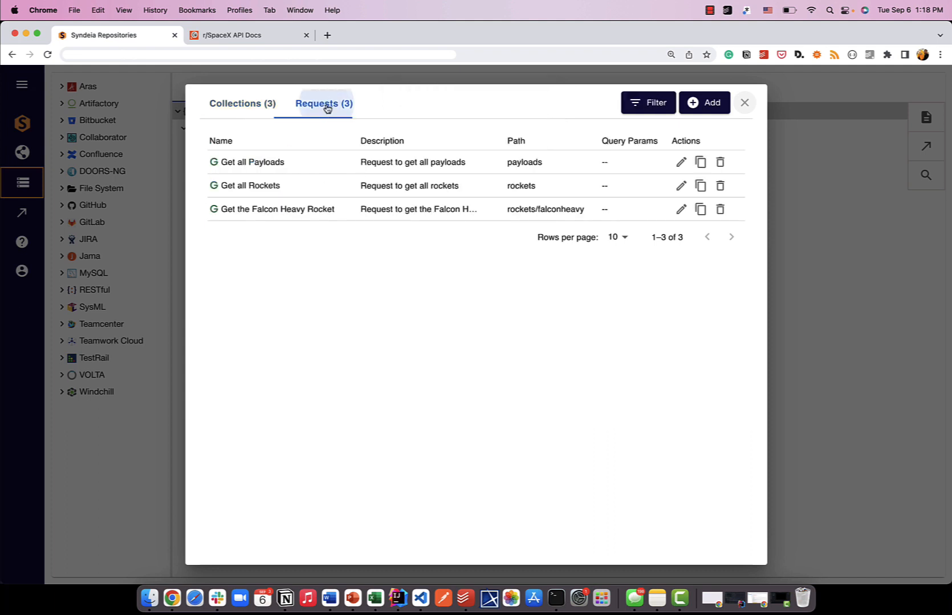
click(701, 103)
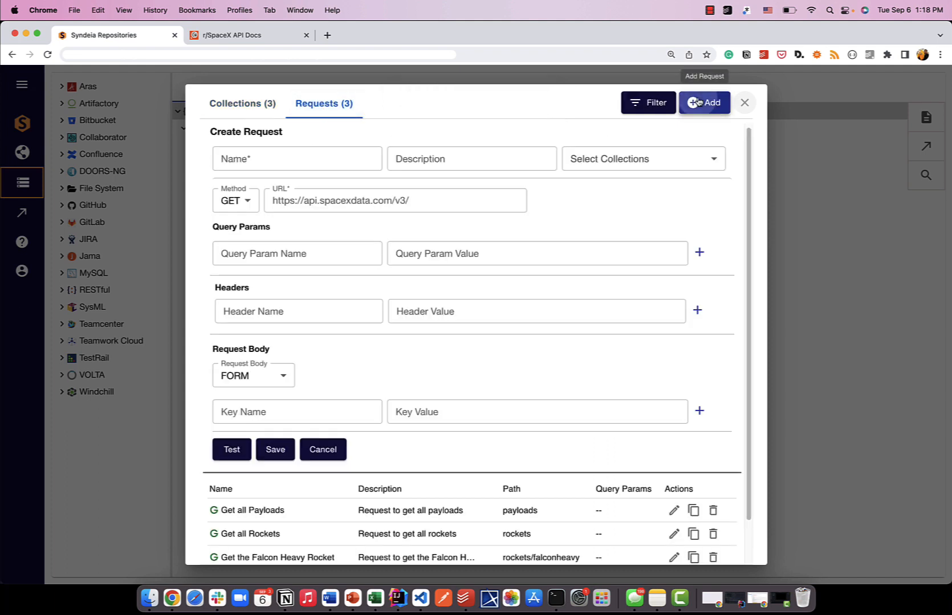
click(610, 160)
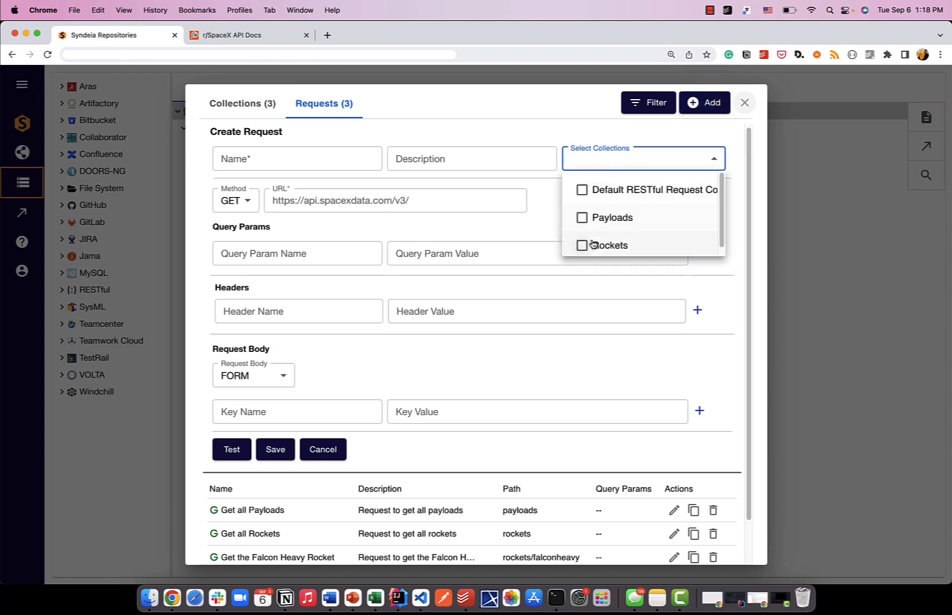
click(574, 127)
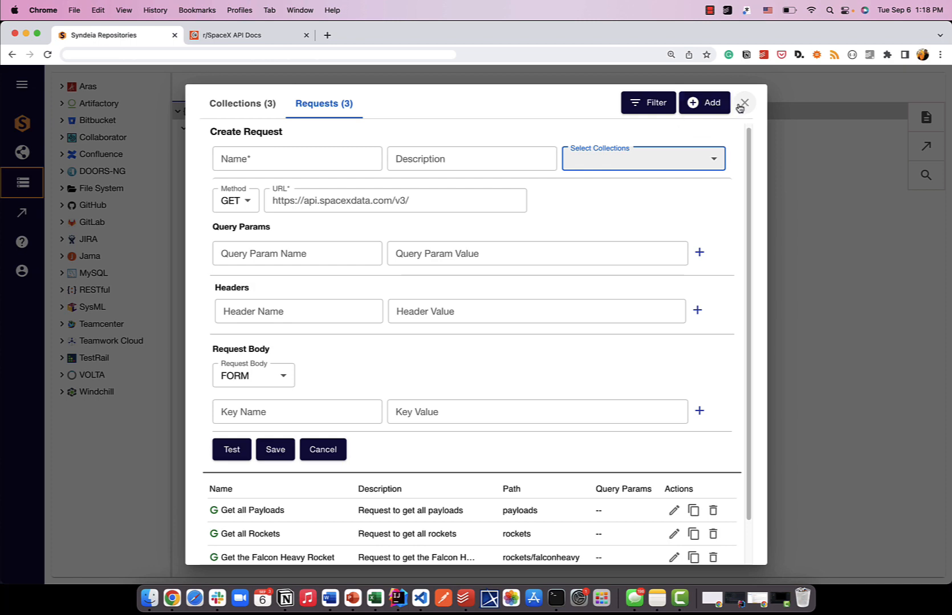
click(259, 103)
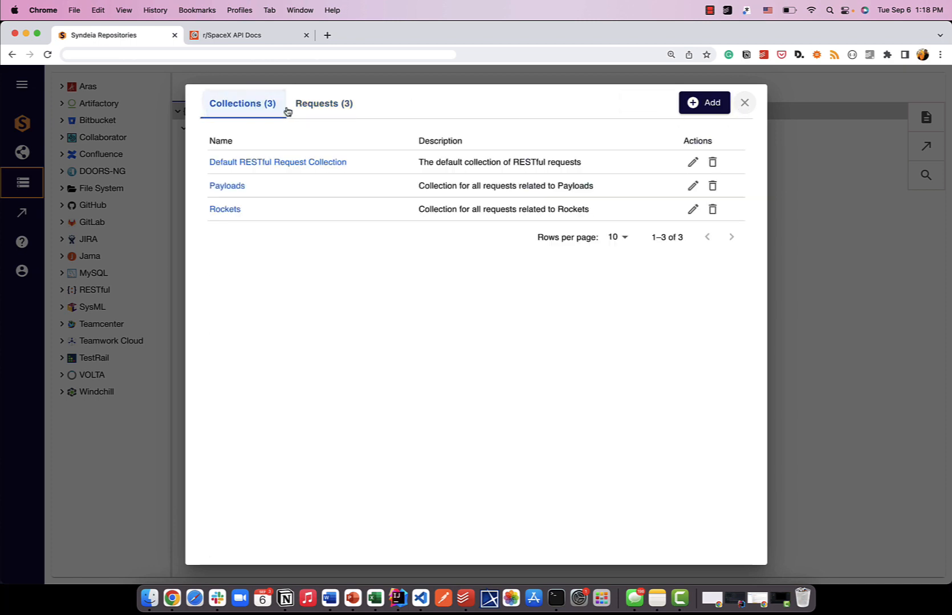
Step: Reassign the Get all Payloads request from the default RESTful collection to the Payloads collection and save the update
click(334, 103)
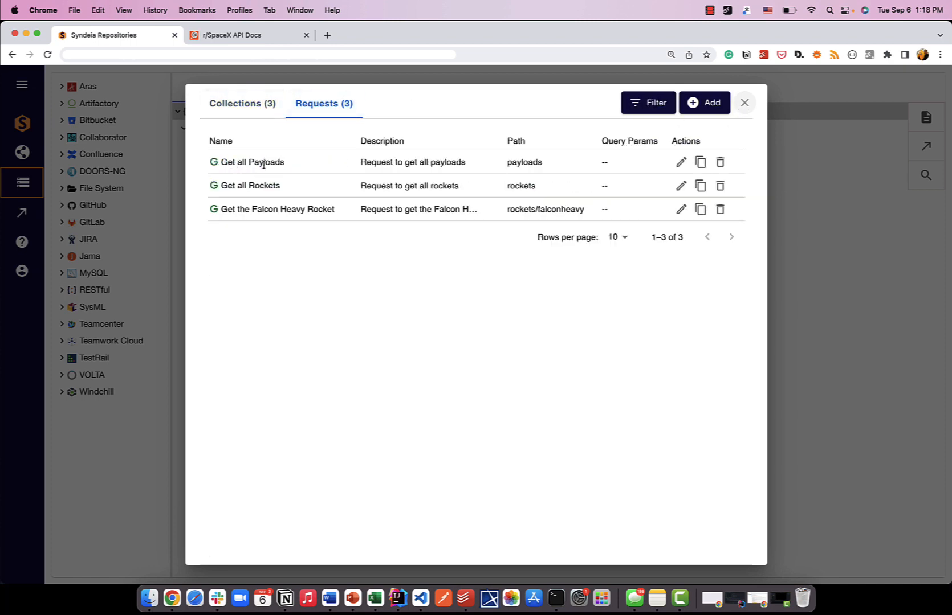
click(681, 163)
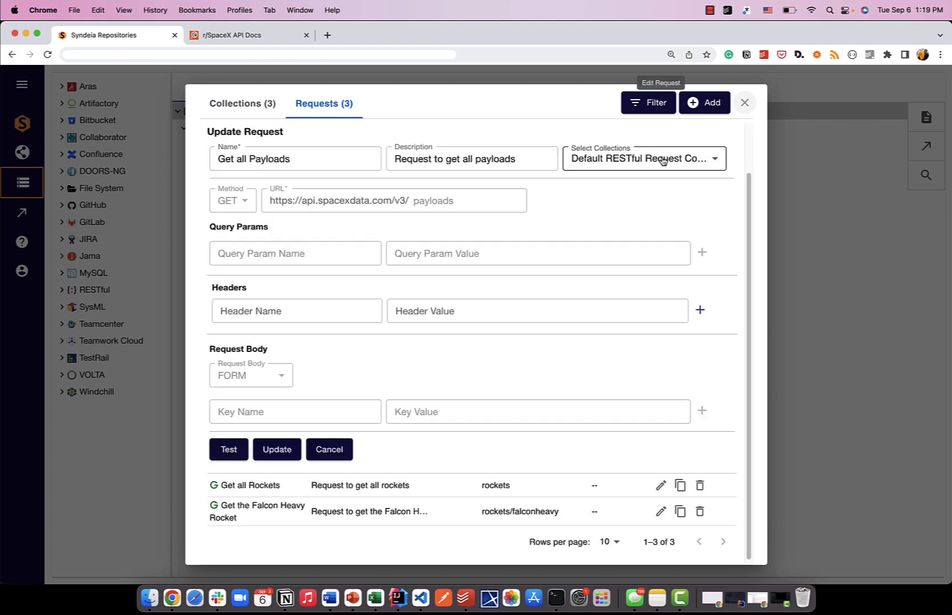
click(665, 162)
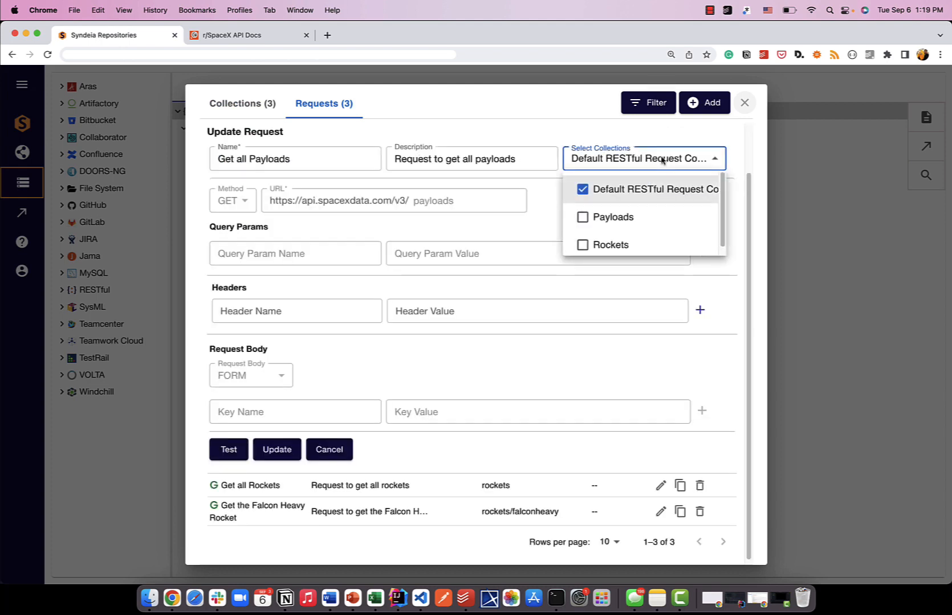
click(583, 192)
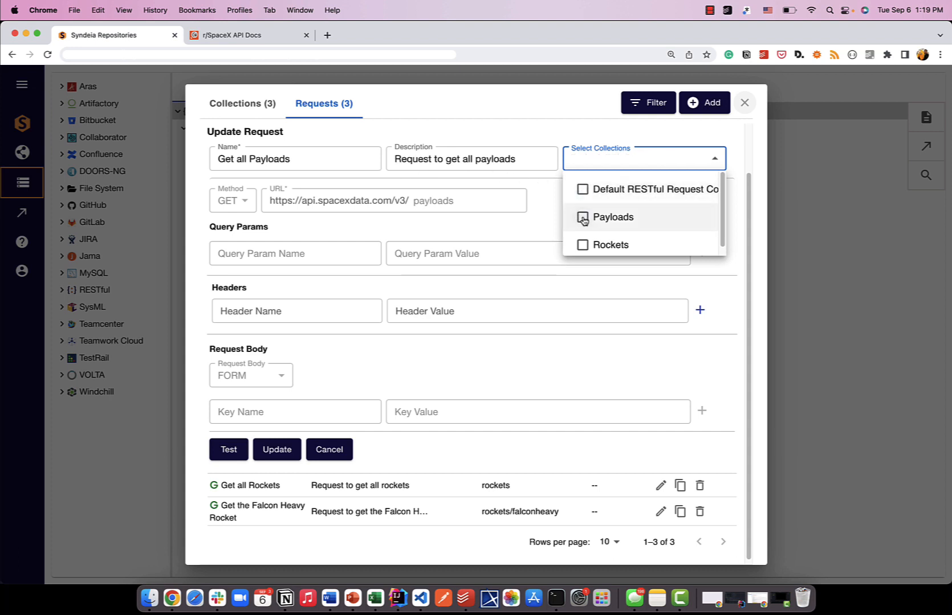
click(583, 219)
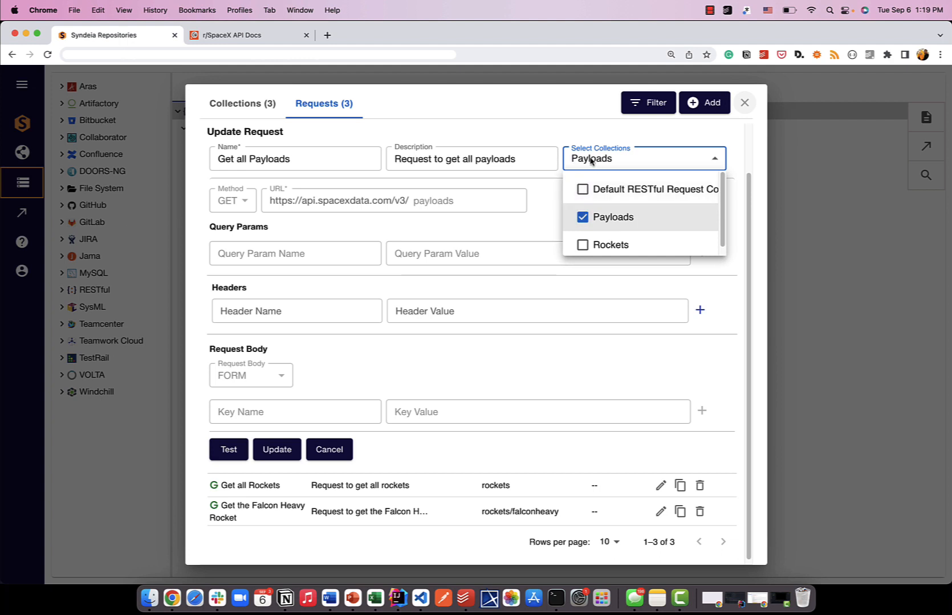
click(536, 124)
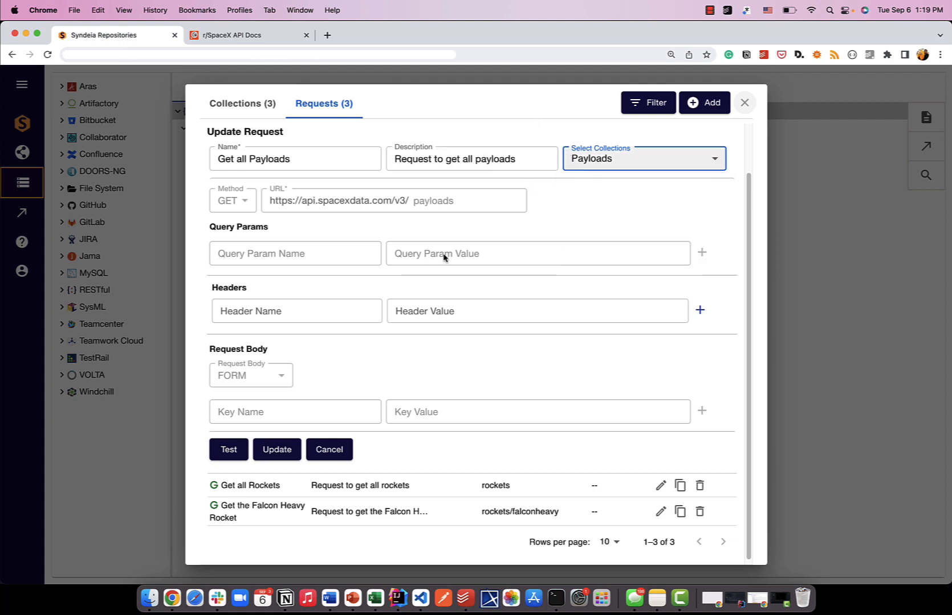
click(277, 451)
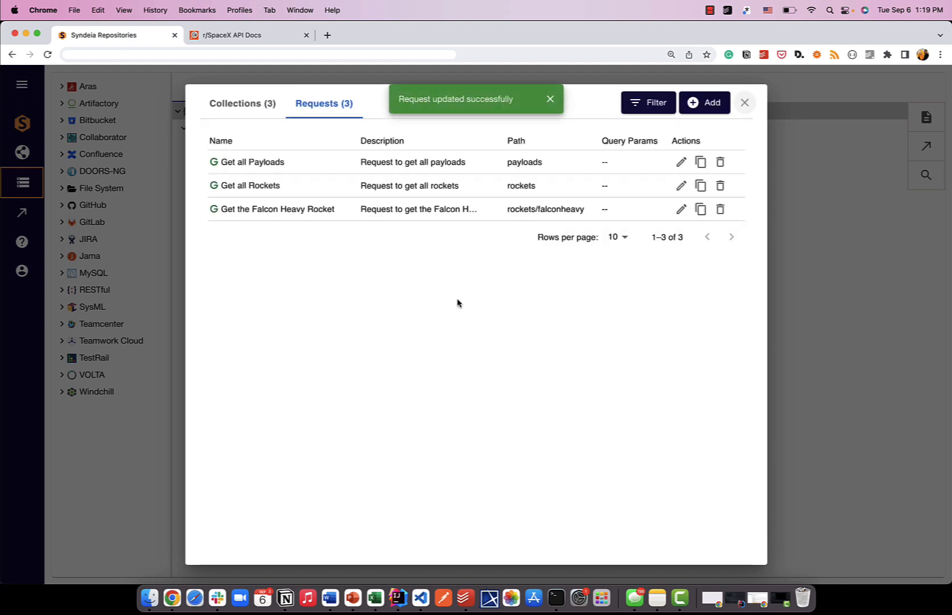
Step: Reassign the Get all Rockets request from the default collection to the Rockets collection and save the update
click(681, 186)
click(626, 188)
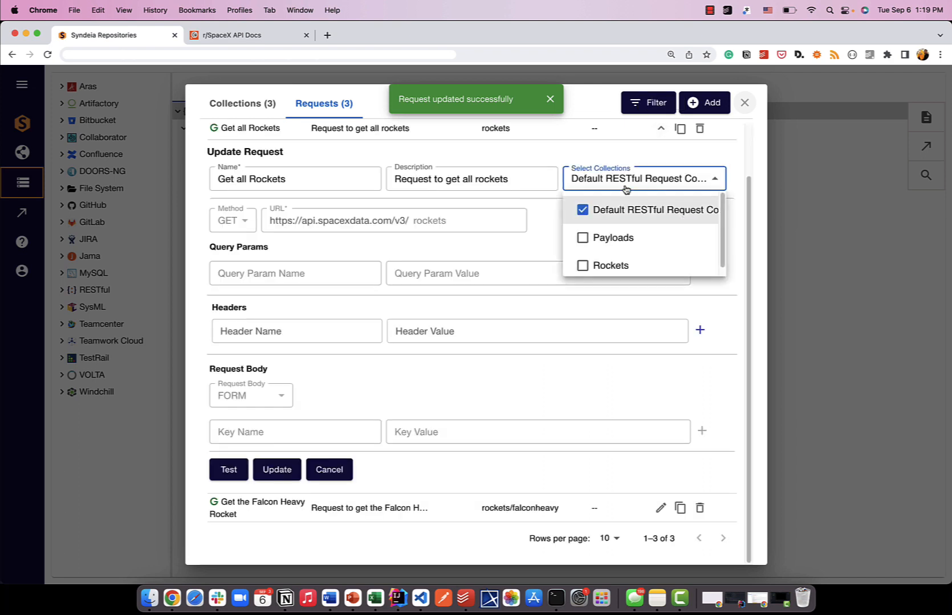
click(583, 266)
click(273, 466)
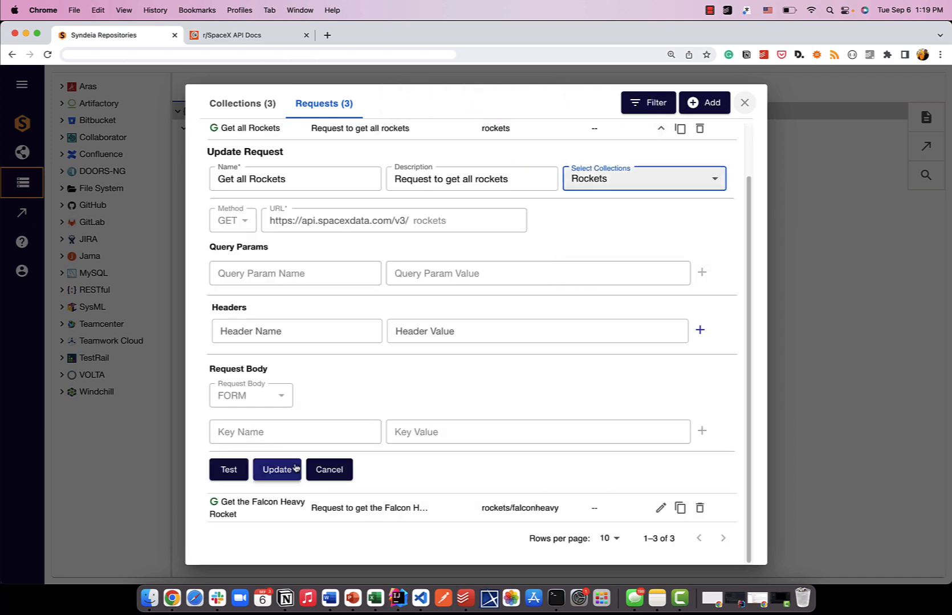
click(276, 469)
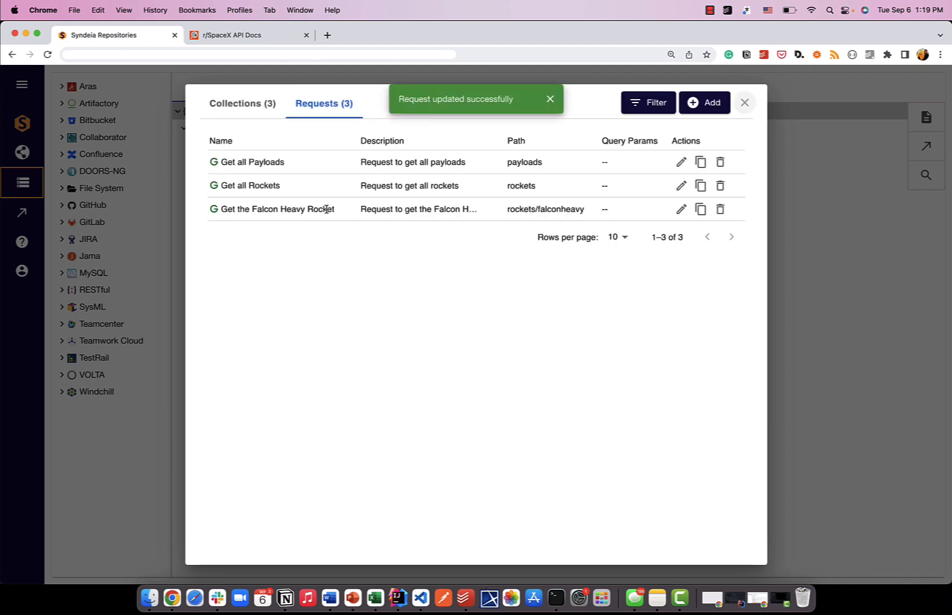
Step: Reassign the Get the Falcon Heavy Rocket request from the default collection to the Rockets collection and save the update
click(680, 209)
click(637, 207)
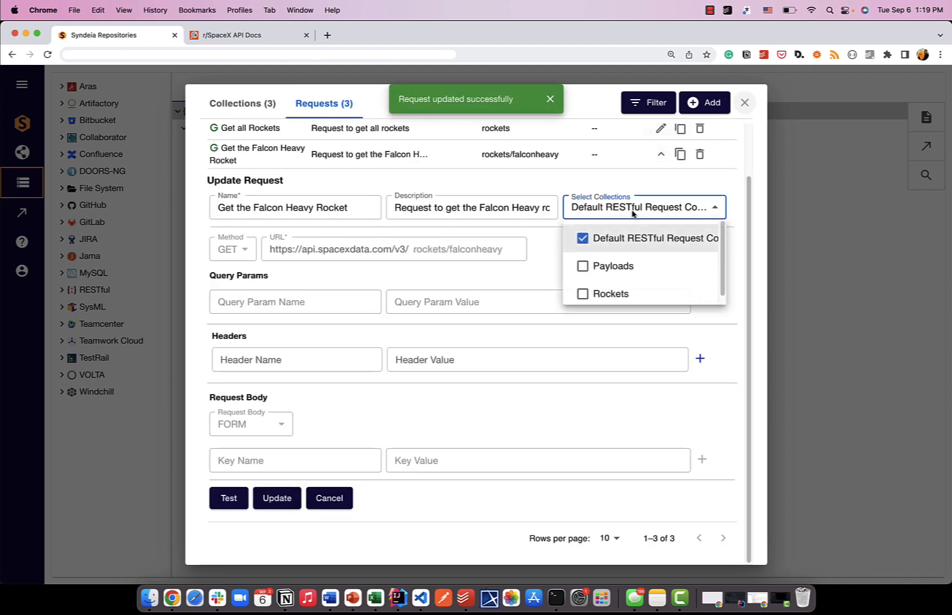
click(580, 238)
click(580, 295)
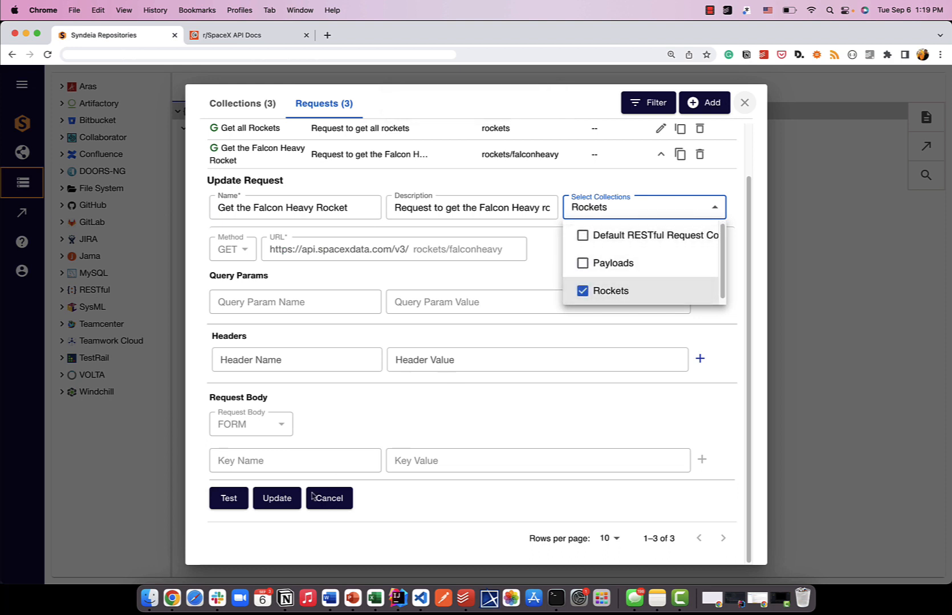
click(272, 499)
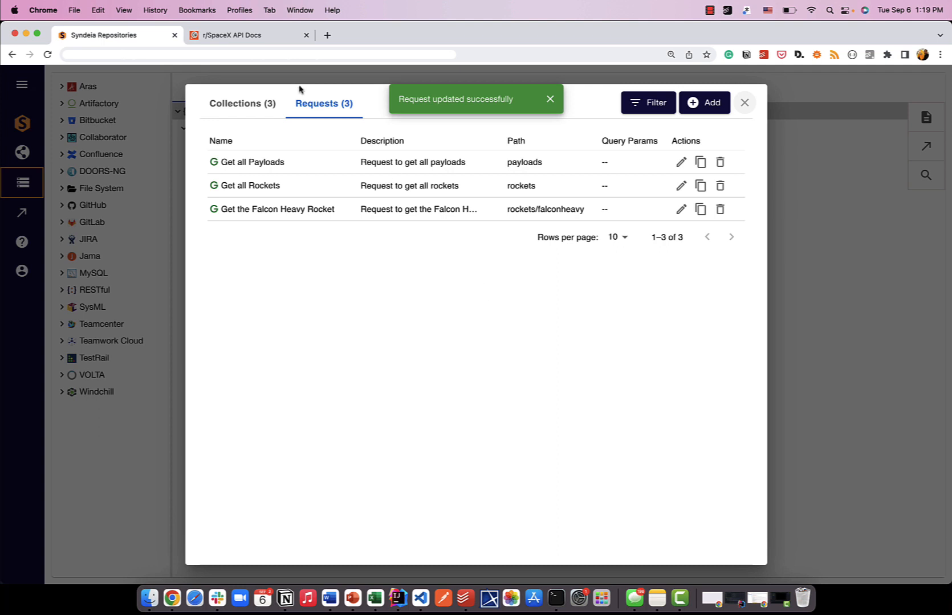
Step: Review the requests assigned to the Rockets collection and to the Payloads collection, and return to the list of collections
click(255, 105)
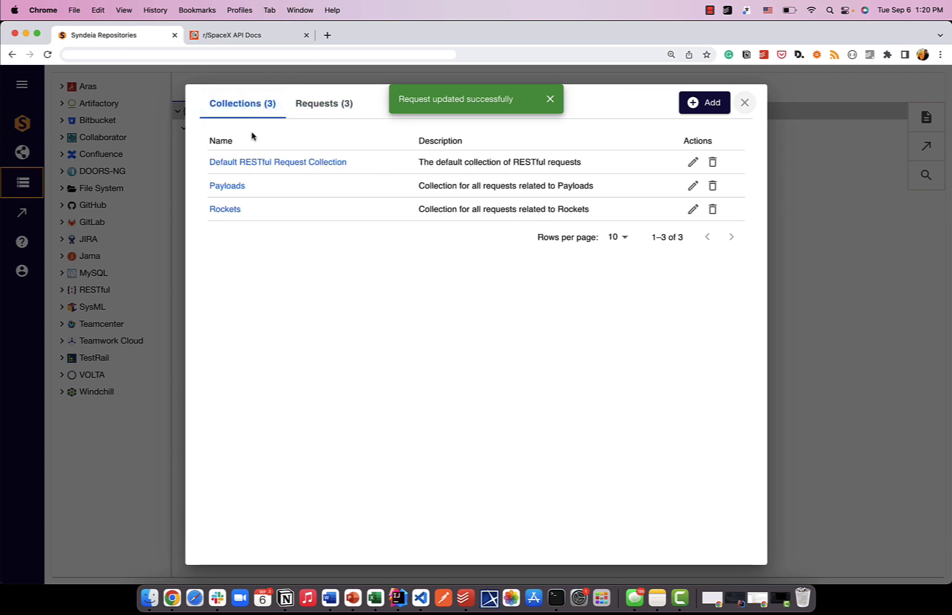
click(330, 112)
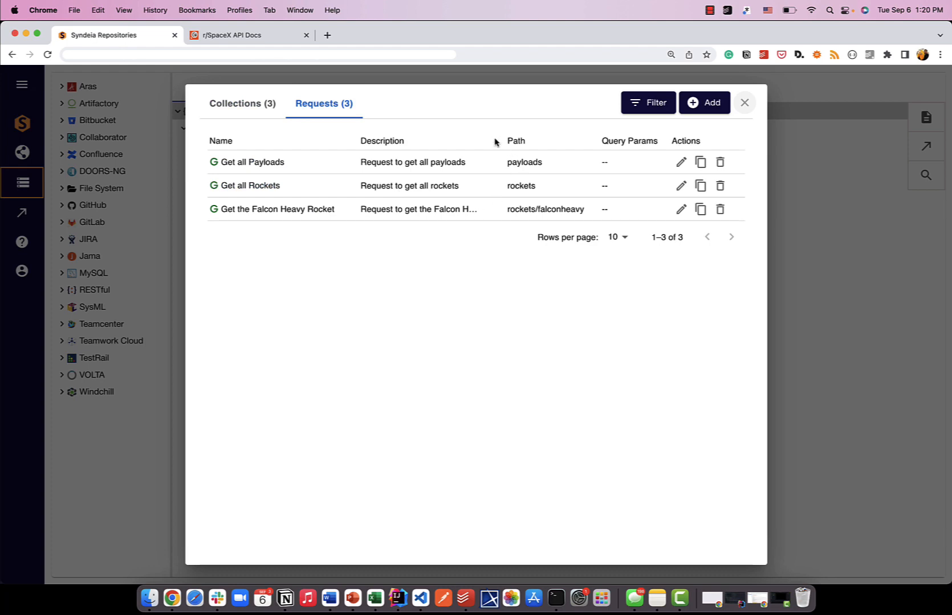
click(259, 107)
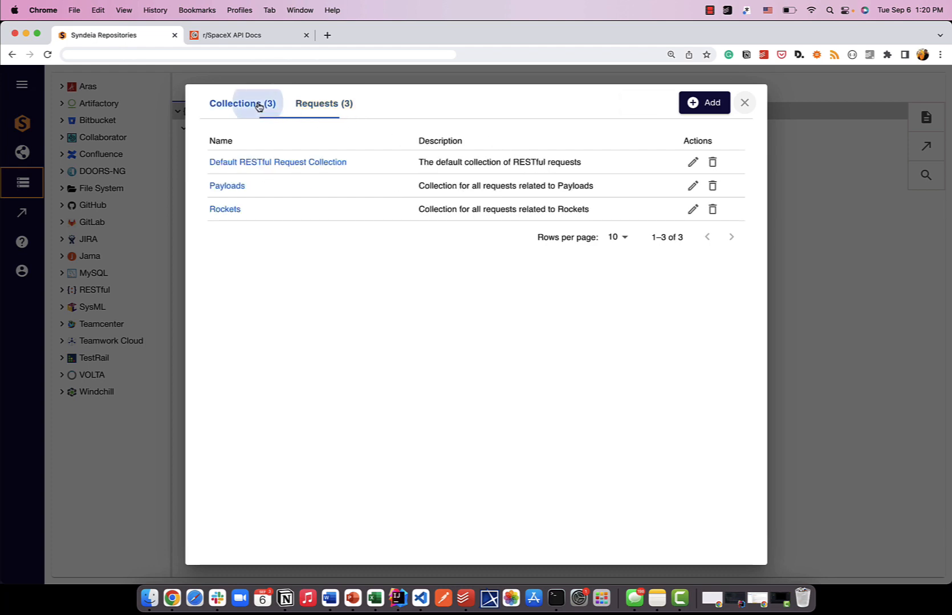
click(225, 210)
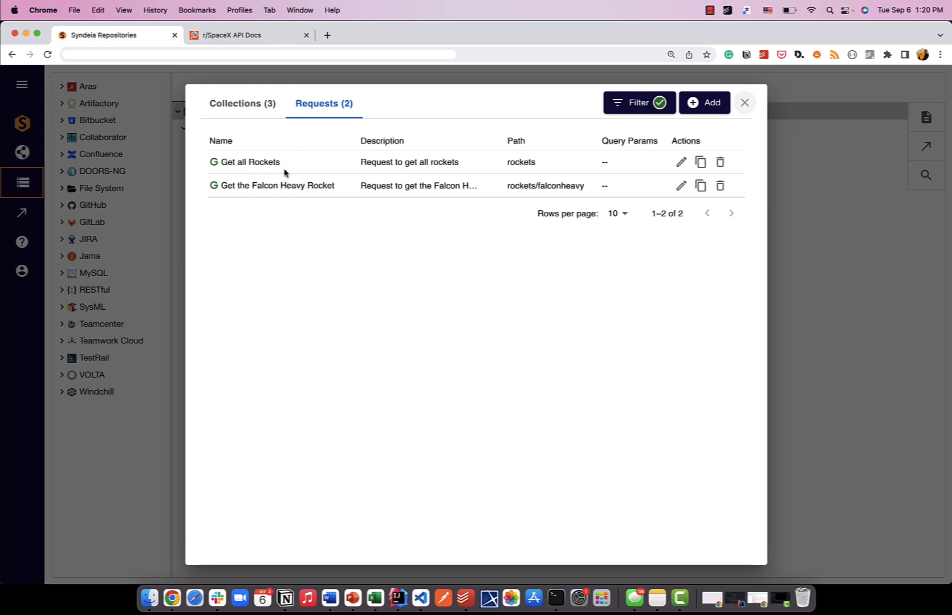
click(261, 100)
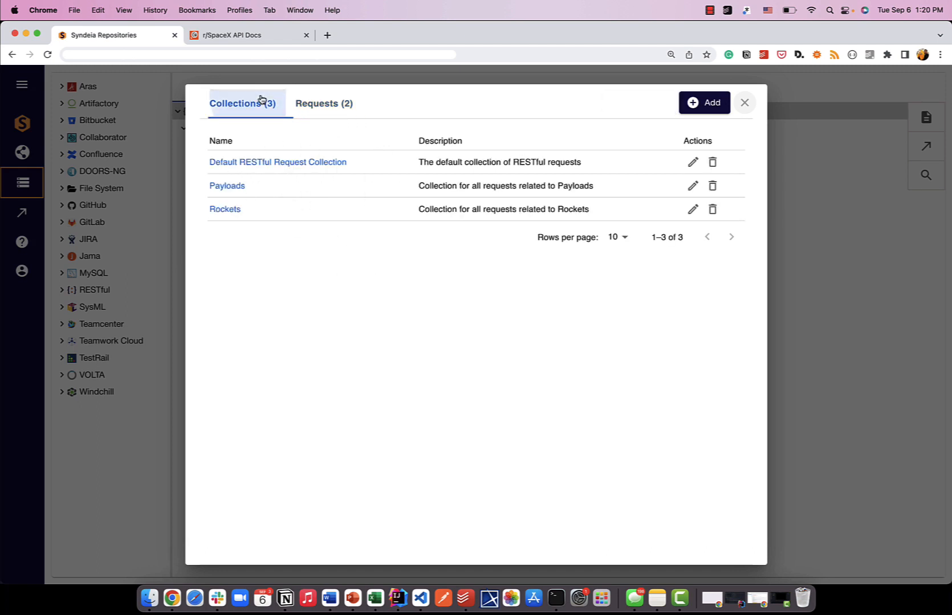
click(226, 187)
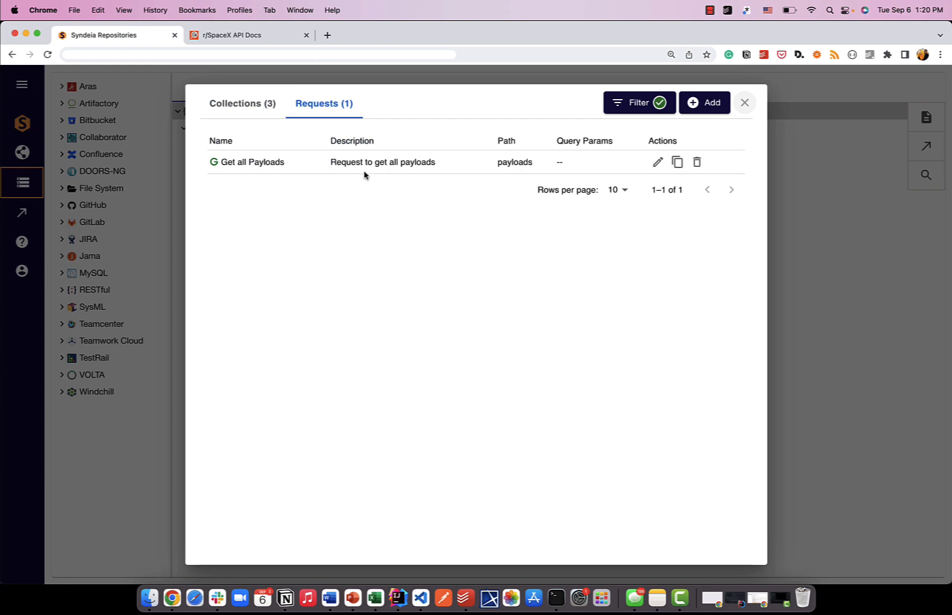
click(255, 106)
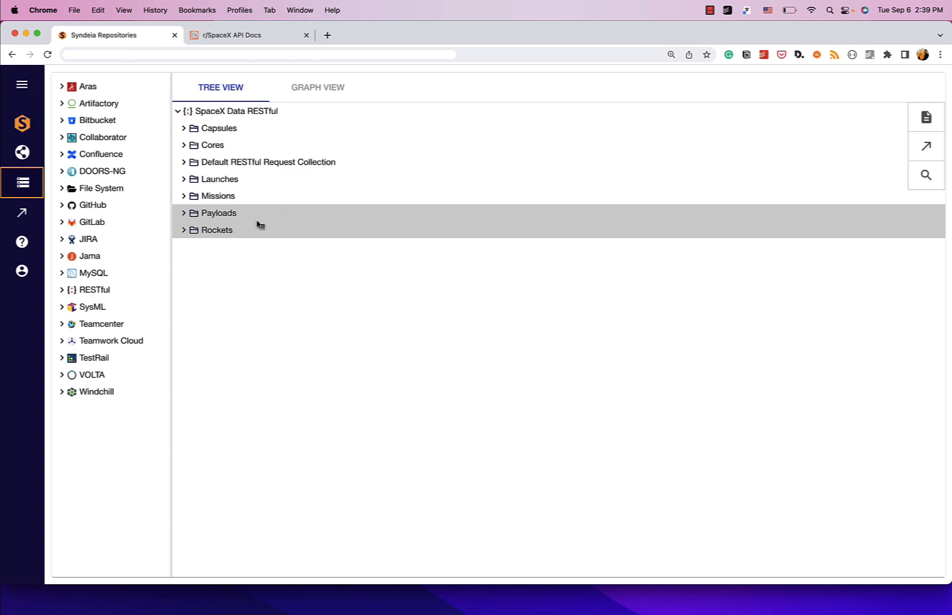
Step: Expand the Rockets, Payloads, Missions, Launches, Cores and Capsules collections under SpaceX Data RESTful and examine their requests
click(178, 111)
click(177, 112)
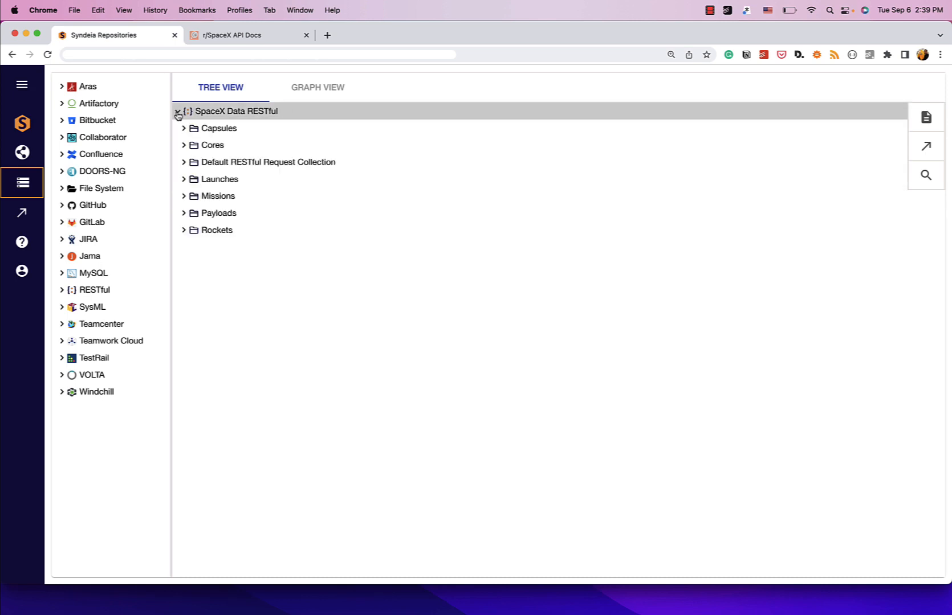
click(186, 231)
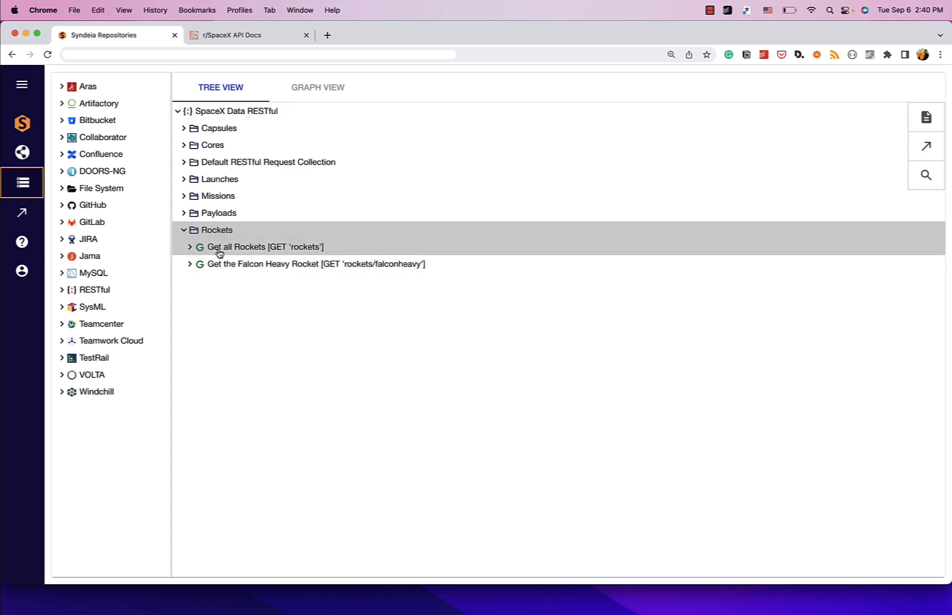
click(183, 215)
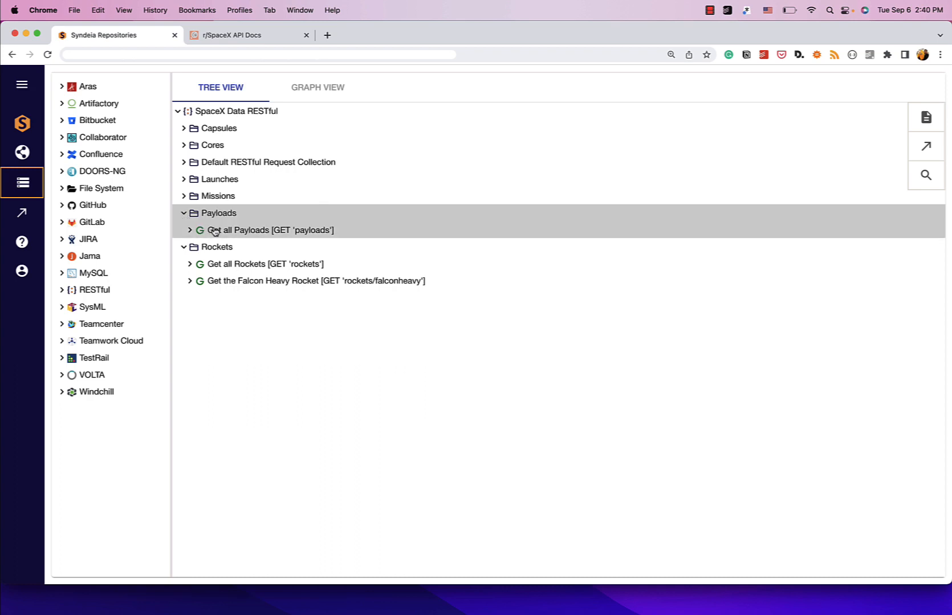
click(184, 197)
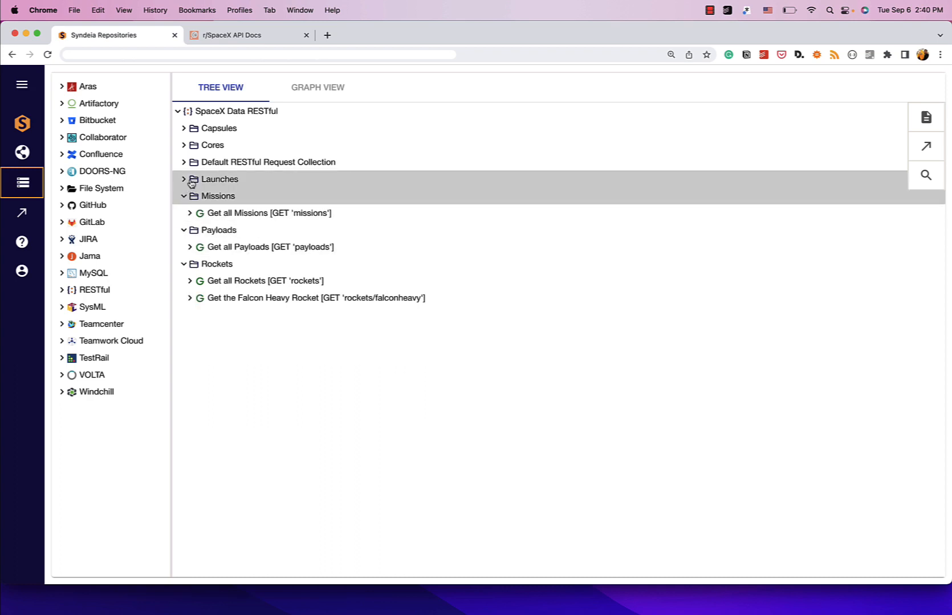
click(191, 181)
click(185, 146)
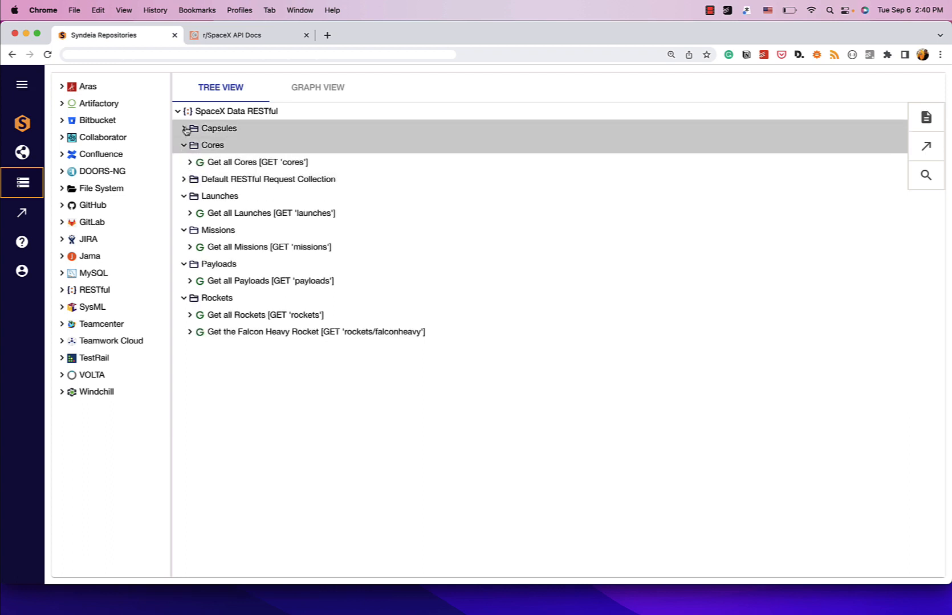
click(186, 130)
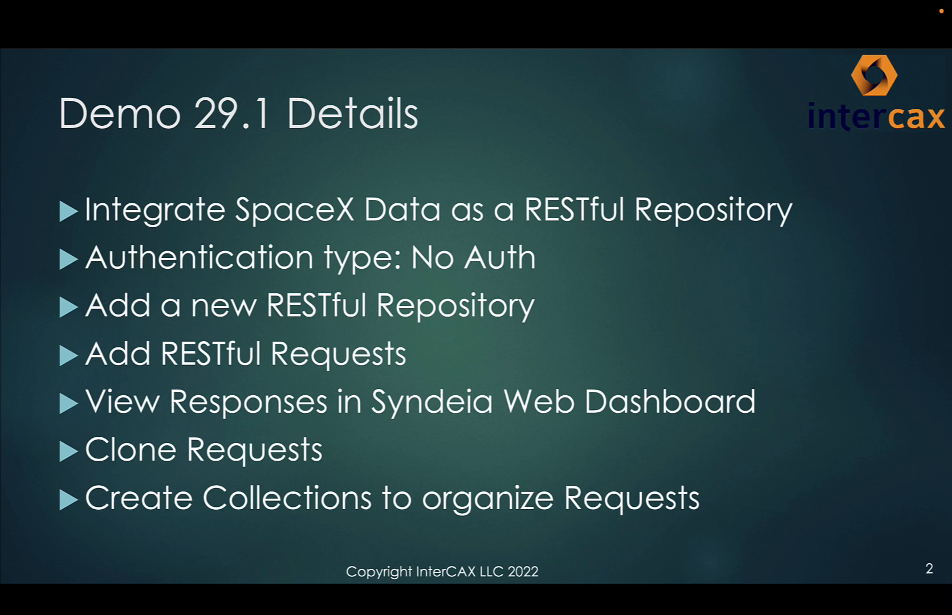
key(Right)
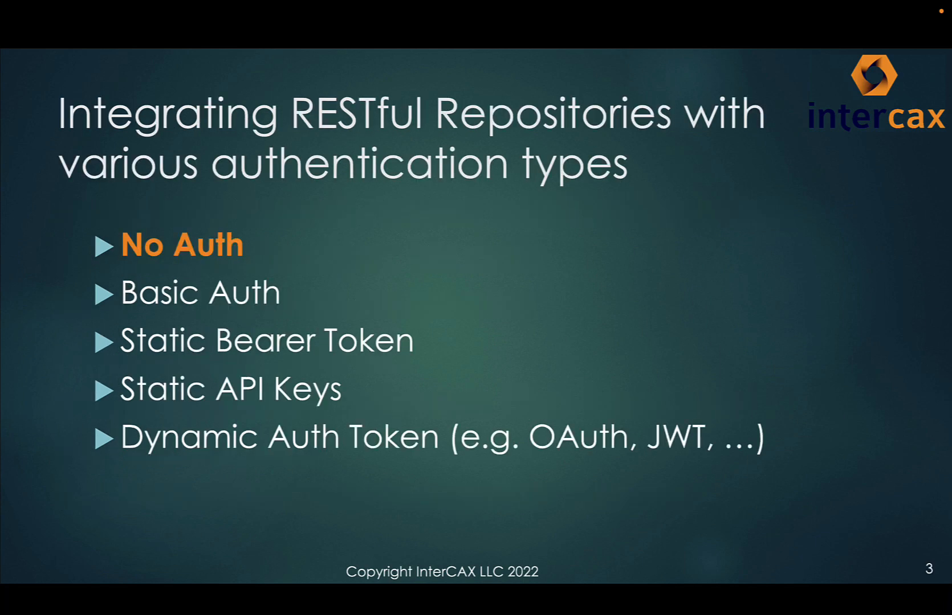